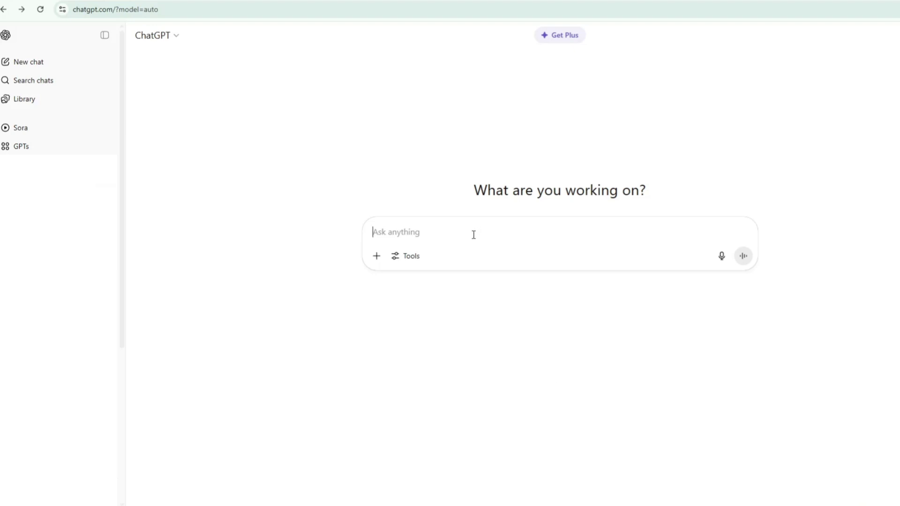
Ask ChatGPT for two-minute Apple-to-Zebra ABC song lyrics, then begin a follow-up about image prompts
{"action": "type", "text": "Create engaging song lyrics for kids about the ABCs. It should read the letter and then the corresponding things. For example. A is for apple. The song should be about two minute long. The audience is nursery-age children, so make the song lively, fun, and easy to remember."}
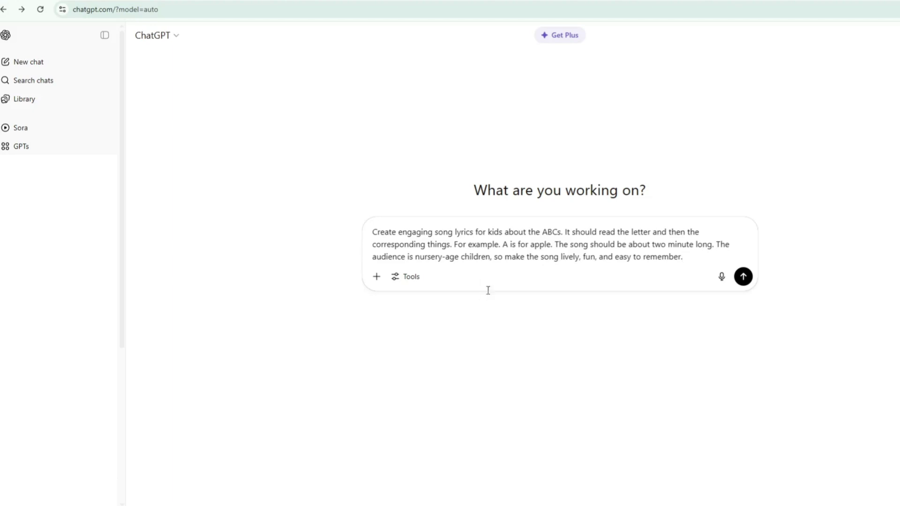
{"action": "left_click", "coordinate": [743, 278]}
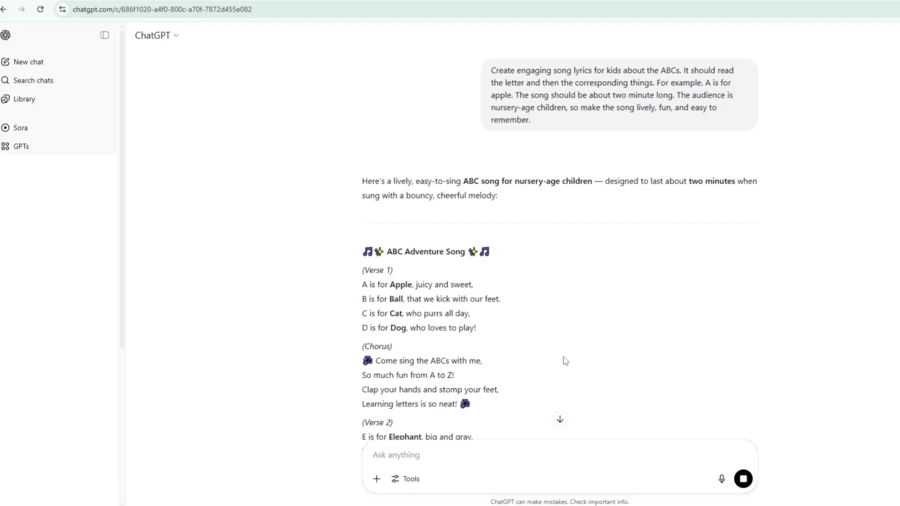
{"action": "scroll", "coordinate": [566, 361], "scroll_direction": "down", "scroll_amount": 2}
{"action": "scroll", "coordinate": [533, 352], "scroll_direction": "down", "scroll_amount": 2}
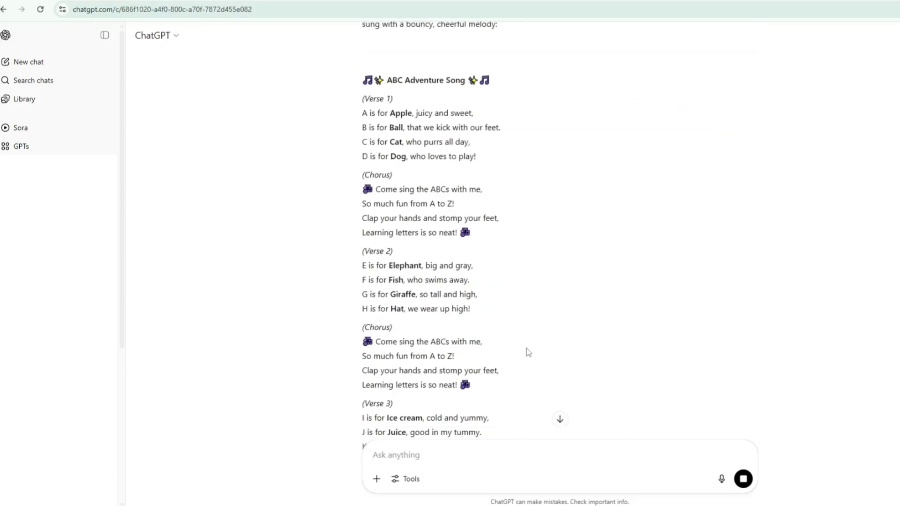
{"action": "scroll", "coordinate": [528, 353], "scroll_direction": "down", "scroll_amount": 8}
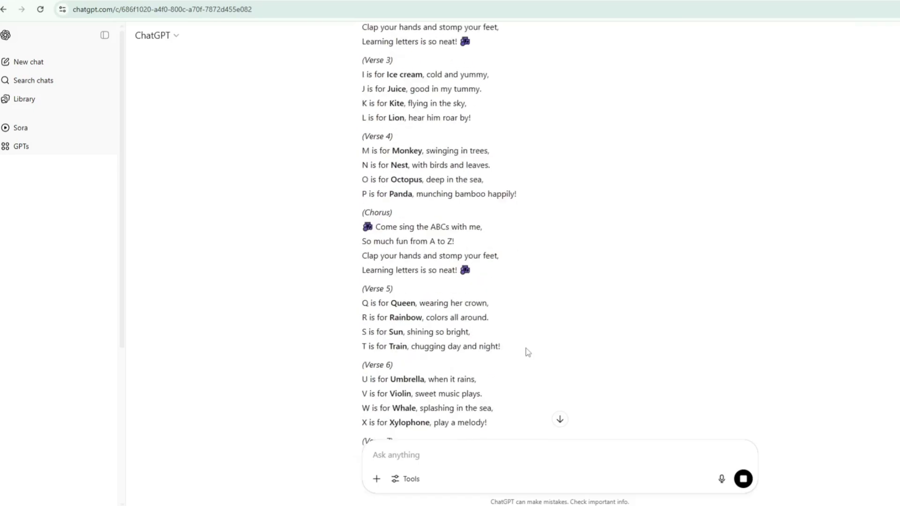
{"action": "scroll", "coordinate": [528, 352], "scroll_direction": "down", "scroll_amount": 2}
{"action": "scroll", "coordinate": [528, 353], "scroll_direction": "down", "scroll_amount": 2}
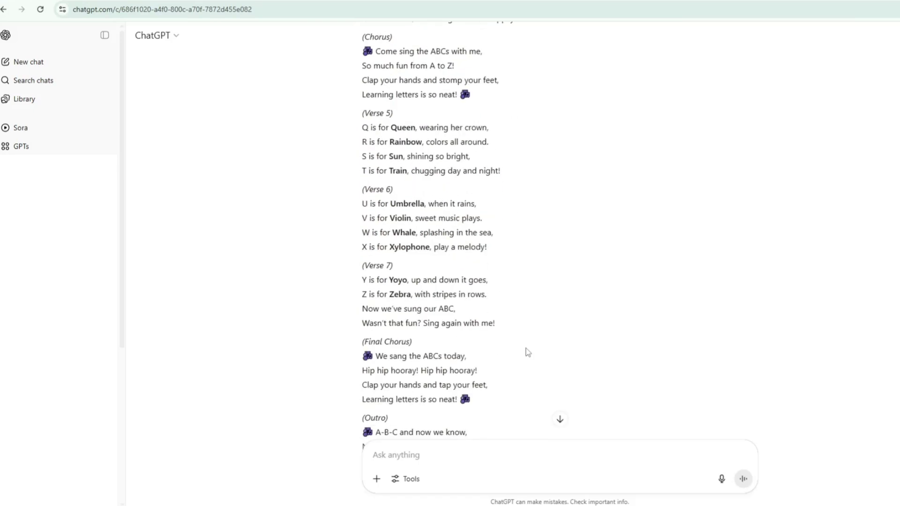
{"action": "scroll", "coordinate": [527, 352], "scroll_direction": "down", "scroll_amount": 2}
{"action": "scroll", "coordinate": [526, 352], "scroll_direction": "up", "scroll_amount": 5}
{"action": "left_click", "coordinate": [443, 492]}
{"action": "type", "text": "Create detailed image prompt for each line."}
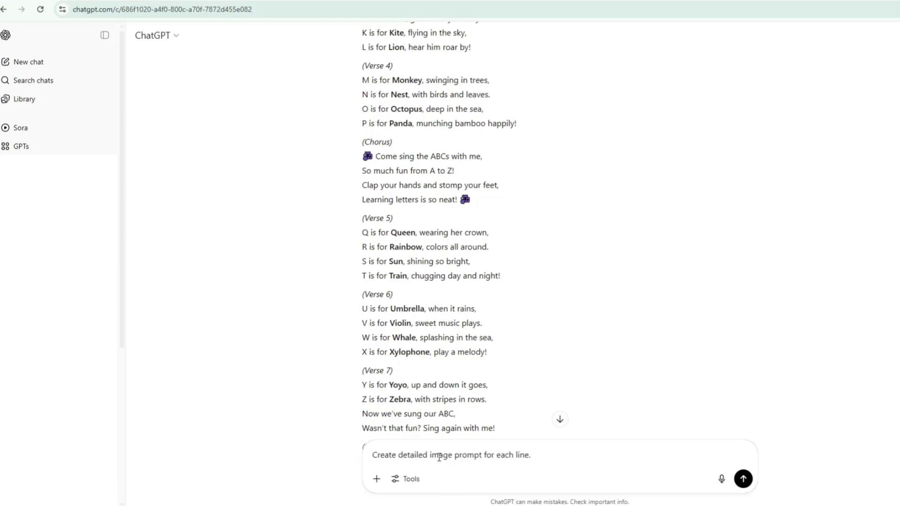
Send 'Create detailed image prompt for each line.' and review the per-line prompts
{"action": "key", "text": "Return"}
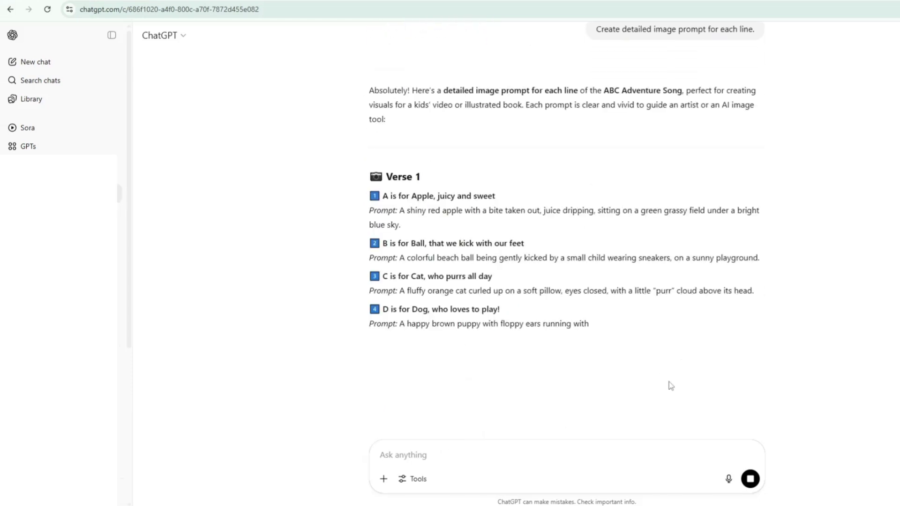
{"action": "scroll", "coordinate": [479, 328], "scroll_direction": "down", "scroll_amount": 3}
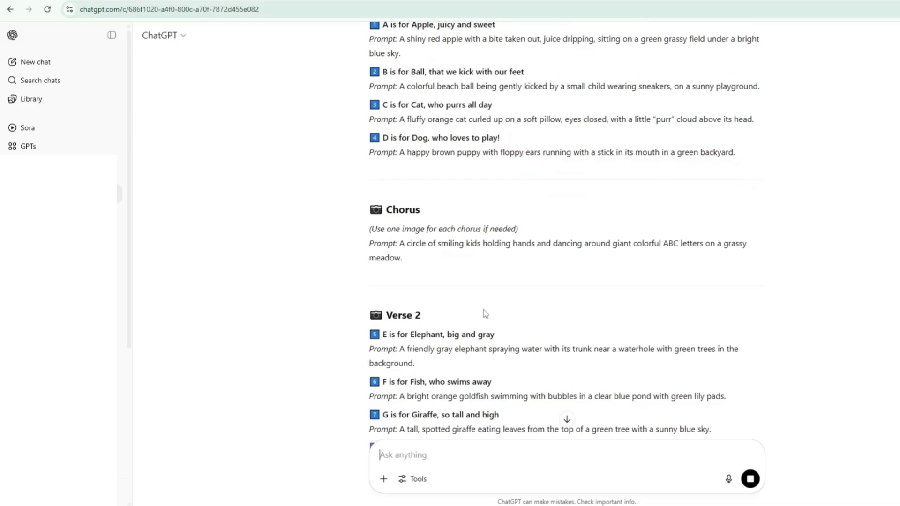
{"action": "scroll", "coordinate": [486, 314], "scroll_direction": "down", "scroll_amount": 6}
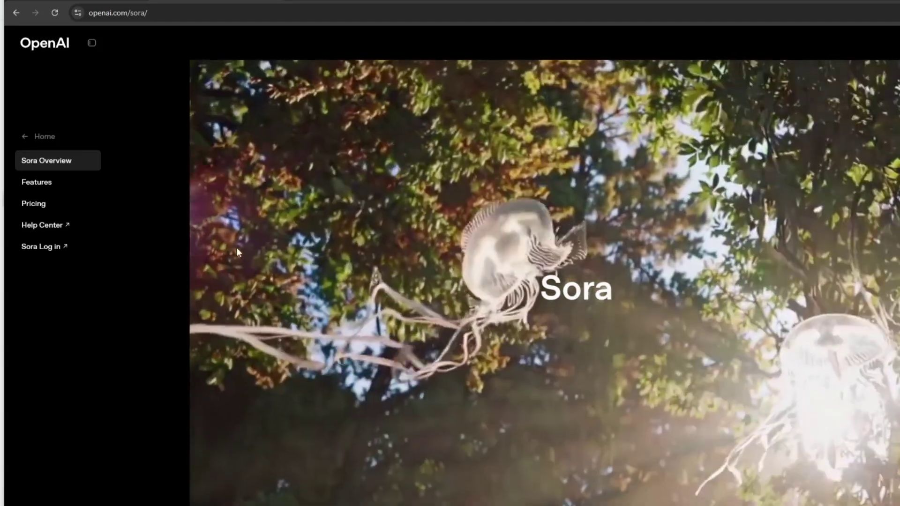
{"action": "scroll", "coordinate": [419, 327], "scroll_direction": "down", "scroll_amount": 3}
{"action": "scroll", "coordinate": [419, 327], "scroll_direction": "down", "scroll_amount": 5}
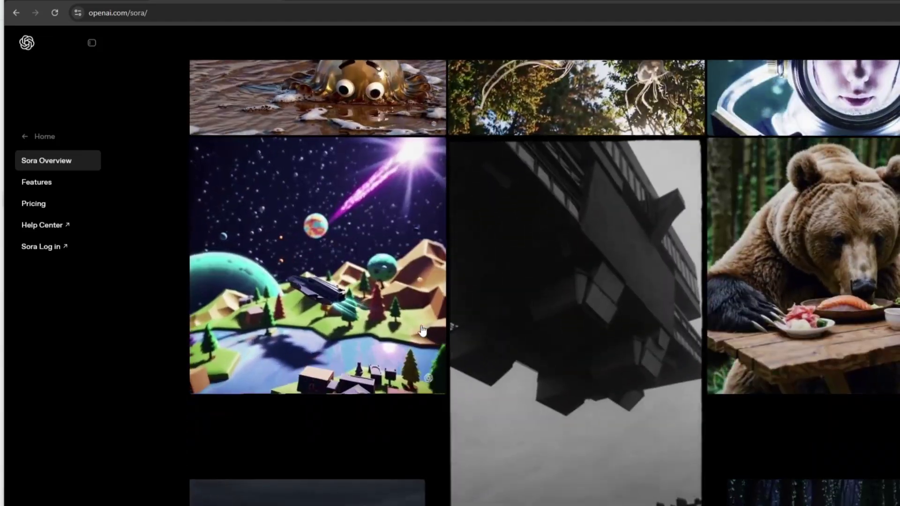
{"action": "scroll", "coordinate": [423, 331], "scroll_direction": "up", "scroll_amount": 4}
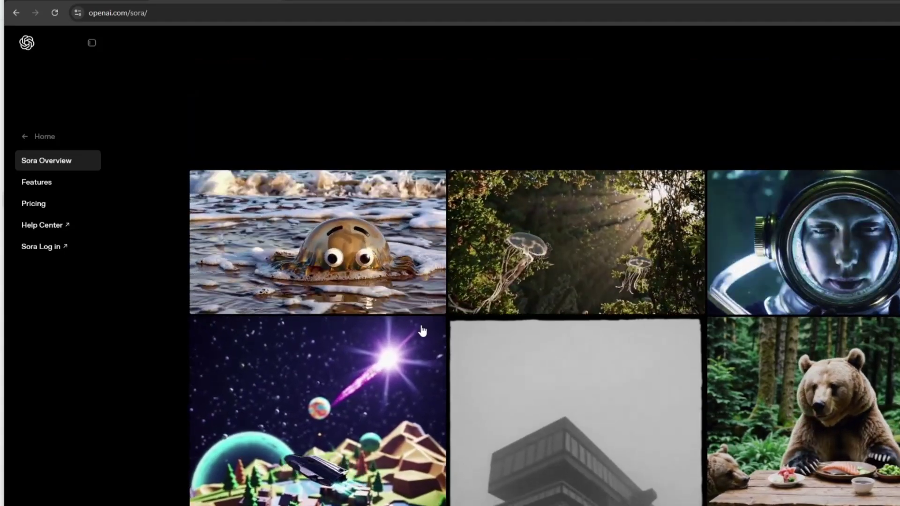
{"action": "scroll", "coordinate": [427, 342], "scroll_direction": "down", "scroll_amount": 3}
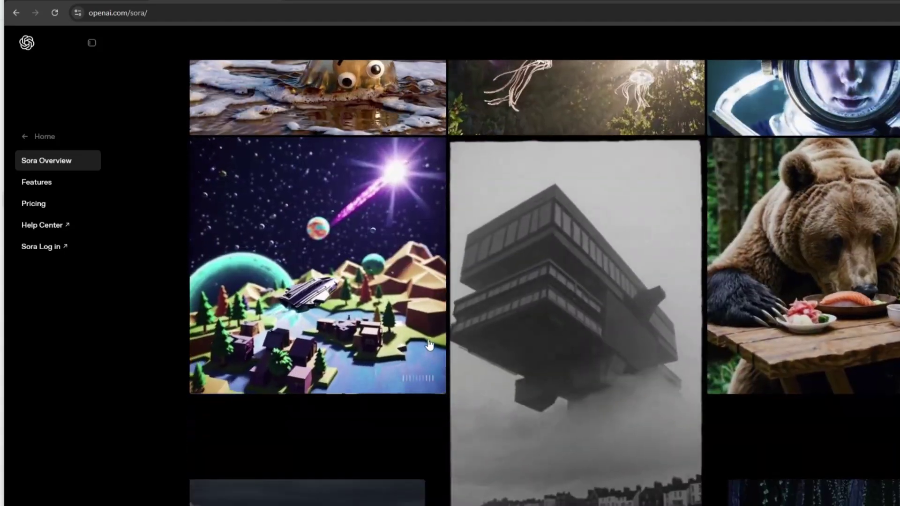
{"action": "scroll", "coordinate": [430, 345], "scroll_direction": "down", "scroll_amount": 6}
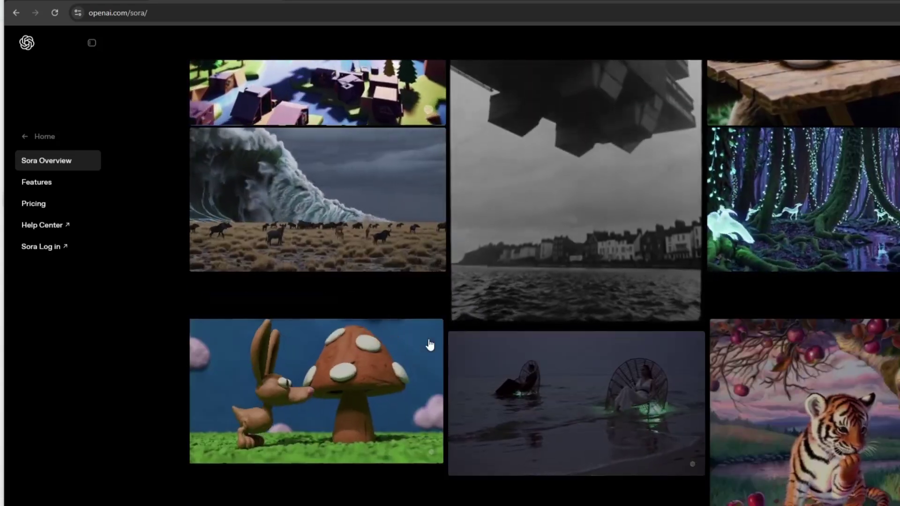
{"action": "scroll", "coordinate": [430, 345], "scroll_direction": "down", "scroll_amount": 3}
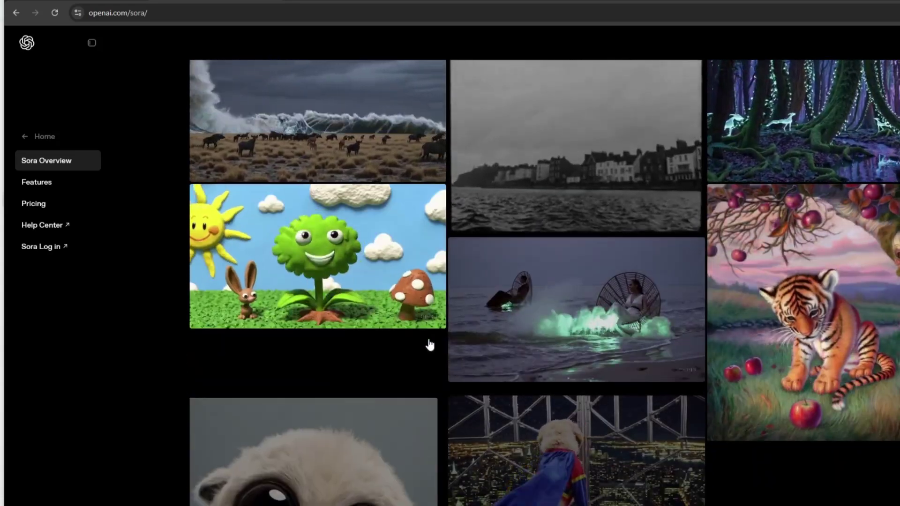
{"action": "scroll", "coordinate": [430, 346], "scroll_direction": "down", "scroll_amount": 4}
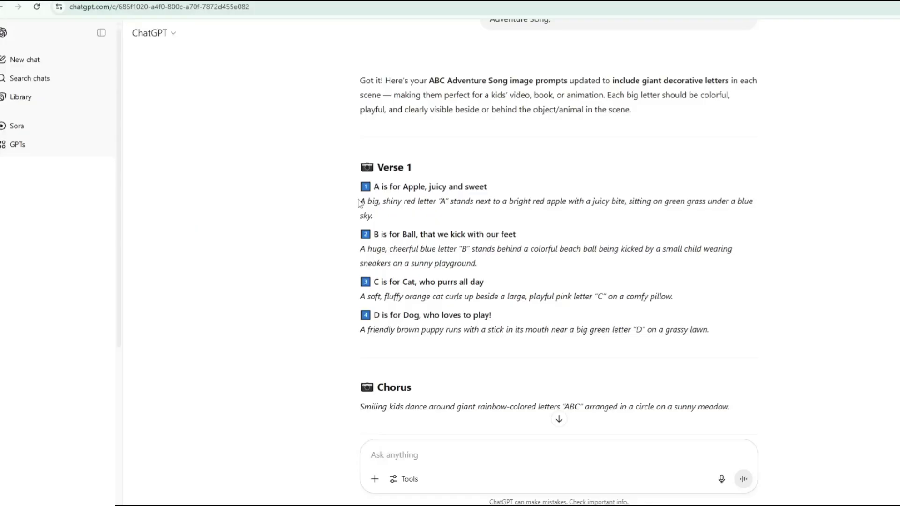
Copy the letter A prompt into Sora and append '3D Pixar Style'
{"action": "left_click_drag", "start_coordinate": [359, 202], "coordinate": [381, 217]}
{"action": "right_click", "coordinate": [382, 216]}
{"action": "left_click", "coordinate": [392, 219]}
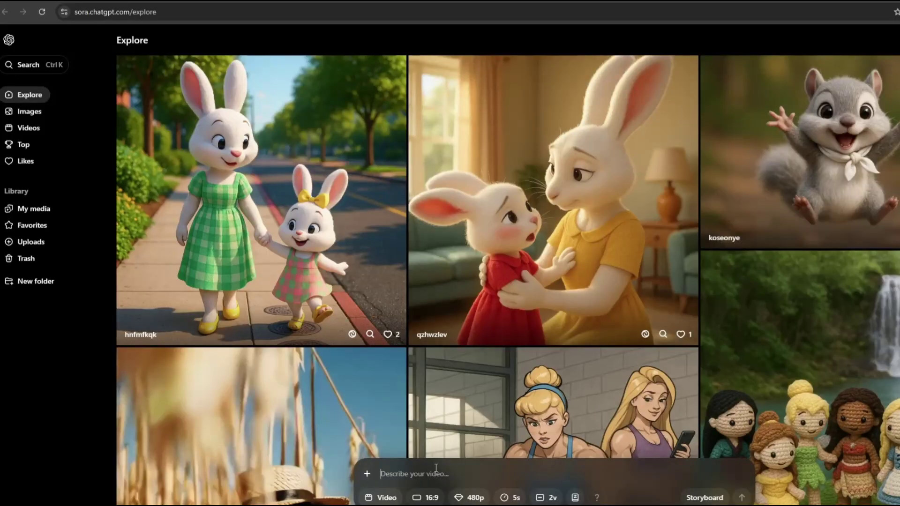
{"action": "key", "text": "ctrl+v"}
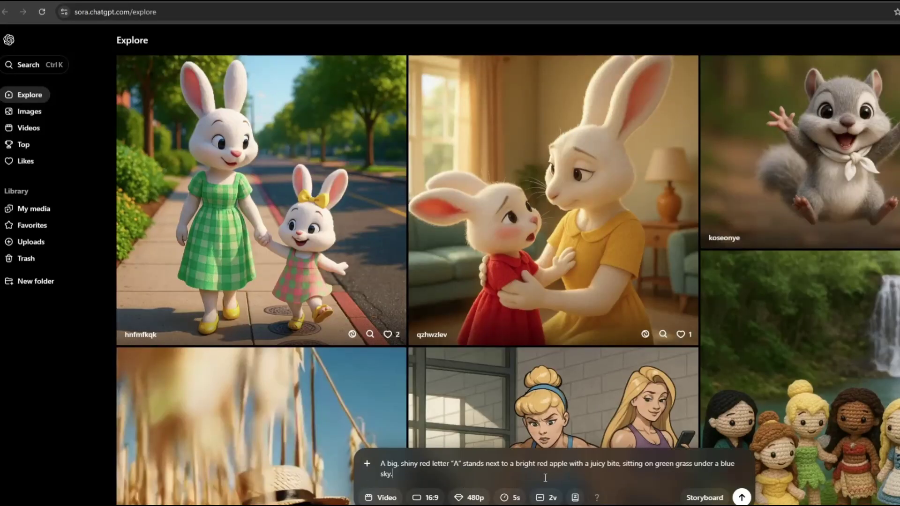
{"action": "type", "text": "D"}
{"action": "type", "text": " Pixar Style."}
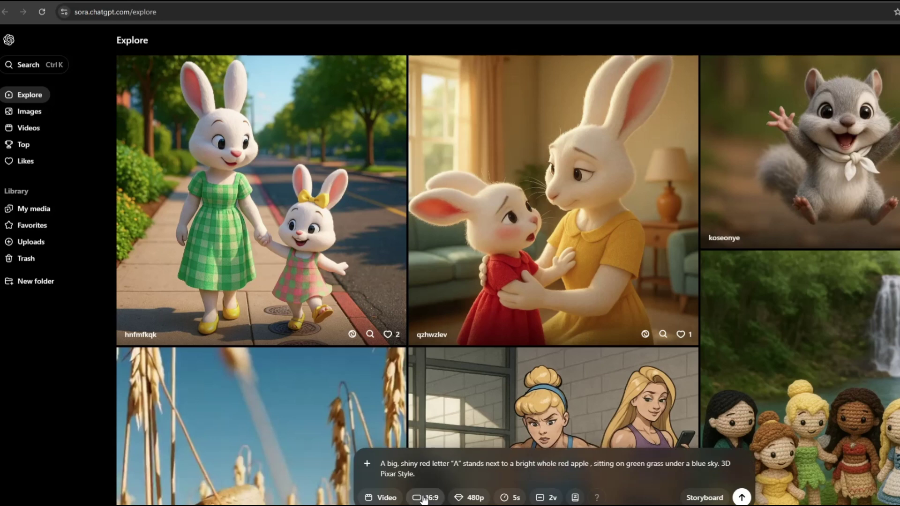
Generate the letter A clip at 16:9, 10 seconds, with 2 variations
{"action": "left_click", "coordinate": [424, 497]}
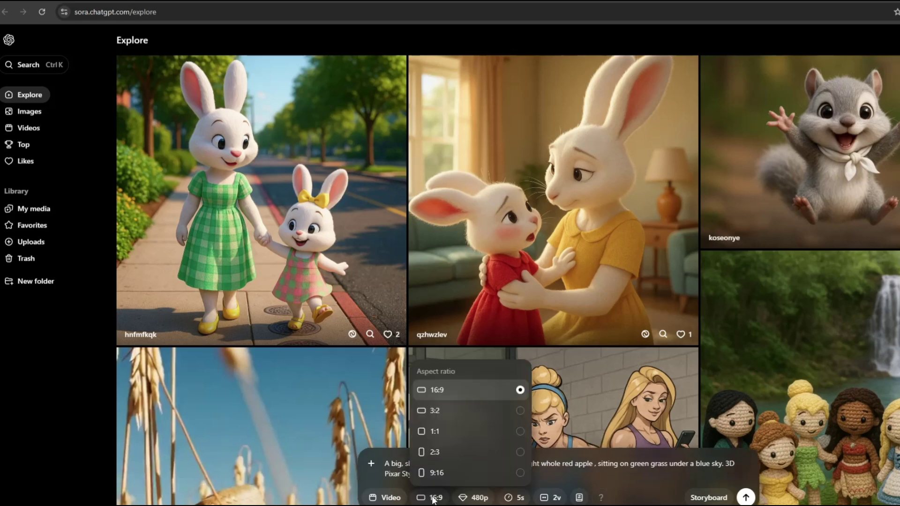
{"action": "left_click", "coordinate": [459, 398]}
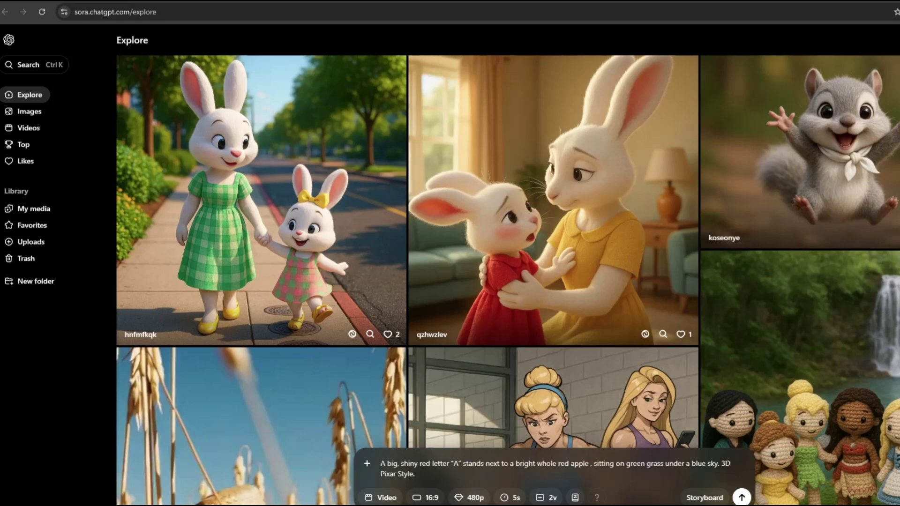
{"action": "left_click", "coordinate": [515, 497]}
{"action": "left_click", "coordinate": [552, 452]}
{"action": "left_click", "coordinate": [551, 498]}
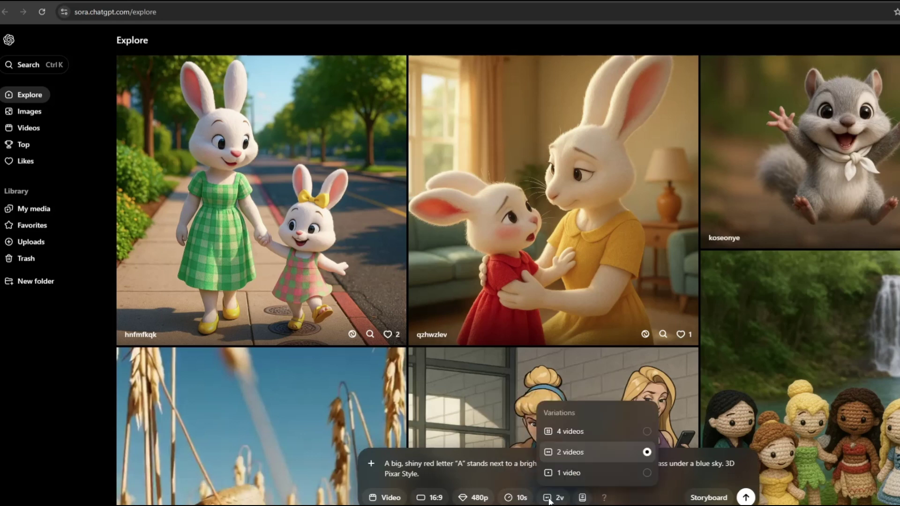
{"action": "left_click", "coordinate": [576, 455]}
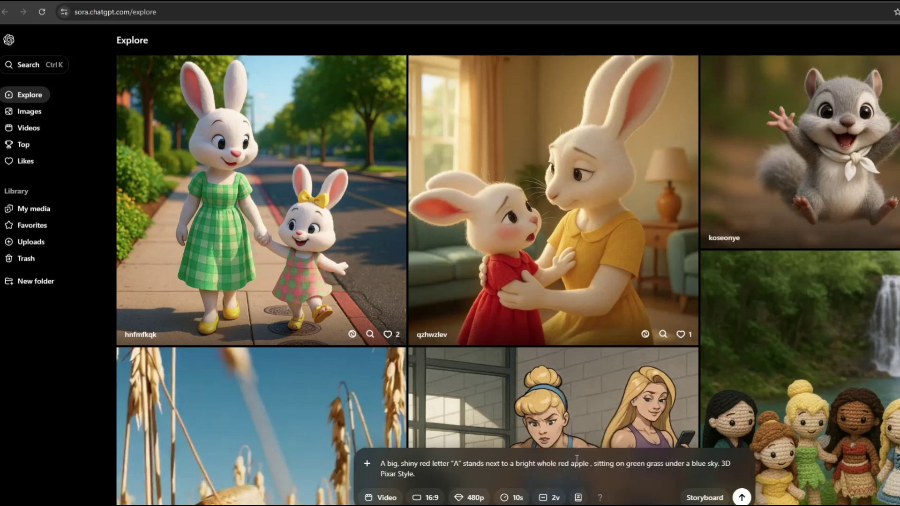
{"action": "left_click", "coordinate": [741, 498]}
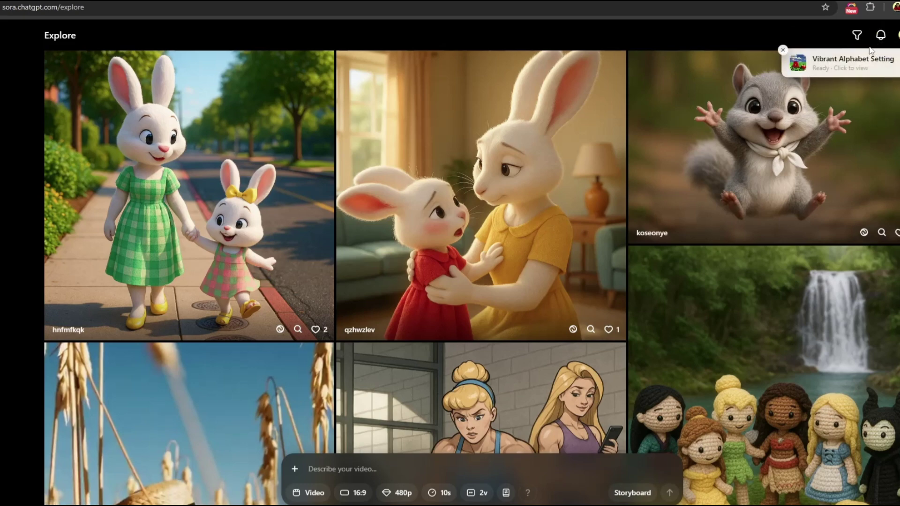
Download and save the right-hand Vibrant Alphabet Setting video
{"action": "left_click", "coordinate": [835, 71]}
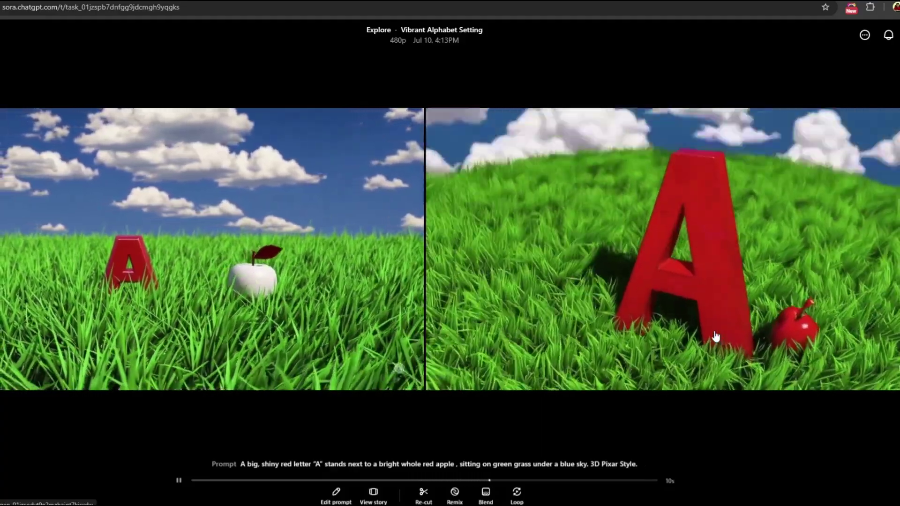
{"action": "left_click", "coordinate": [716, 336]}
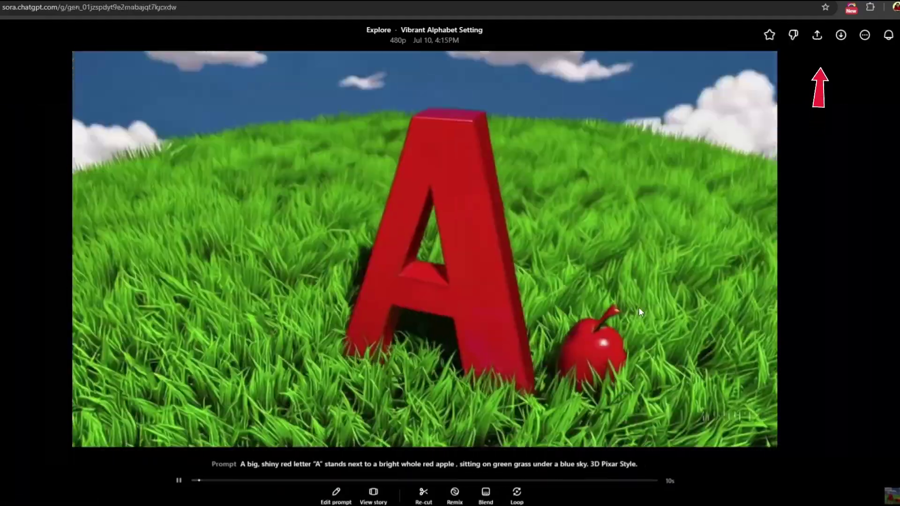
{"action": "left_click", "coordinate": [841, 35]}
{"action": "left_click", "coordinate": [829, 80]}
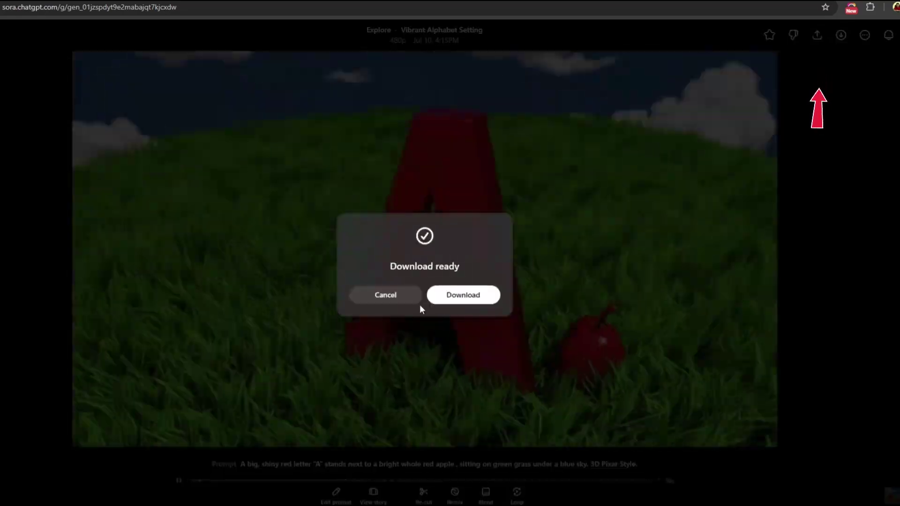
{"action": "left_click", "coordinate": [434, 295]}
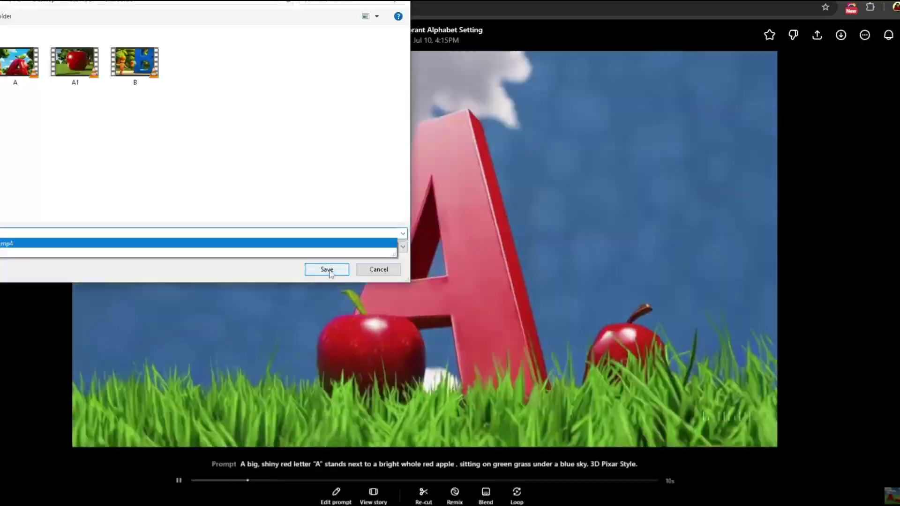
{"action": "left_click", "coordinate": [328, 268]}
Copy the letter B beach-ball prompt from ChatGPT into Sora's prompt bar
{"action": "left_click_drag", "start_coordinate": [361, 244], "coordinate": [483, 258]}
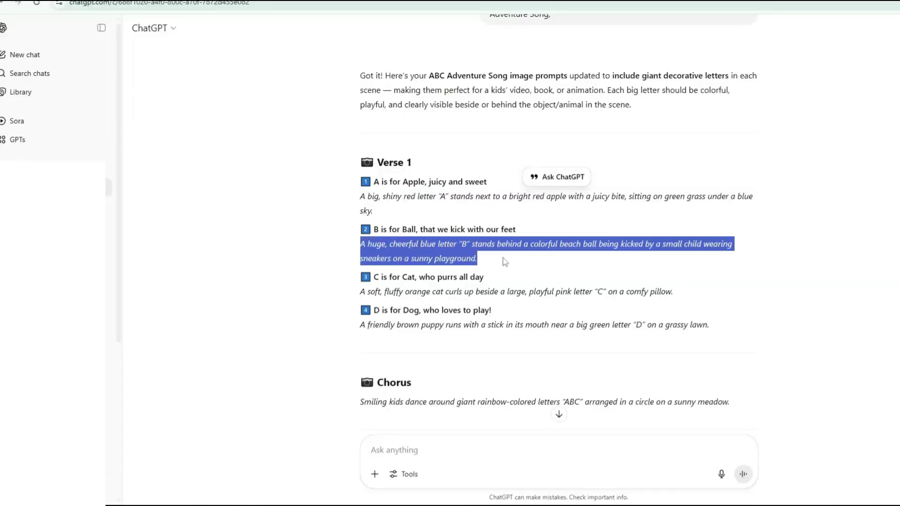
{"action": "right_click", "coordinate": [464, 257]}
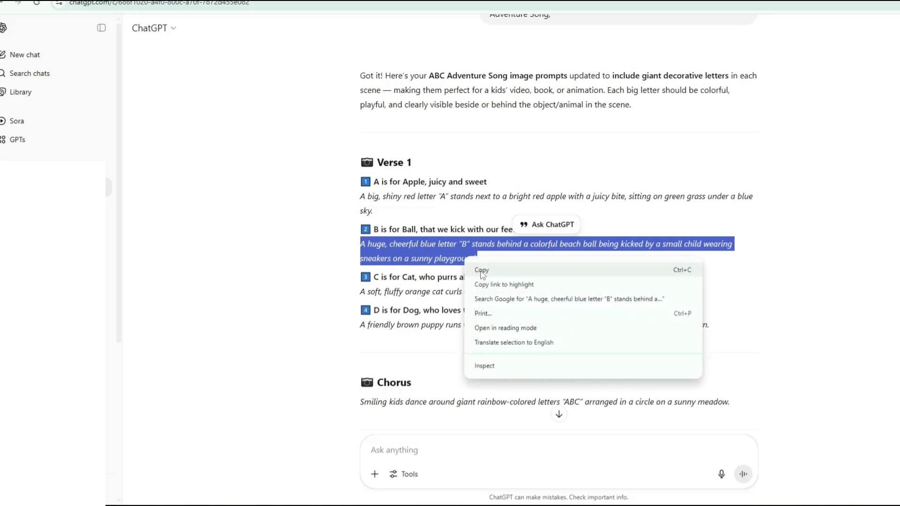
{"action": "left_click", "coordinate": [482, 271]}
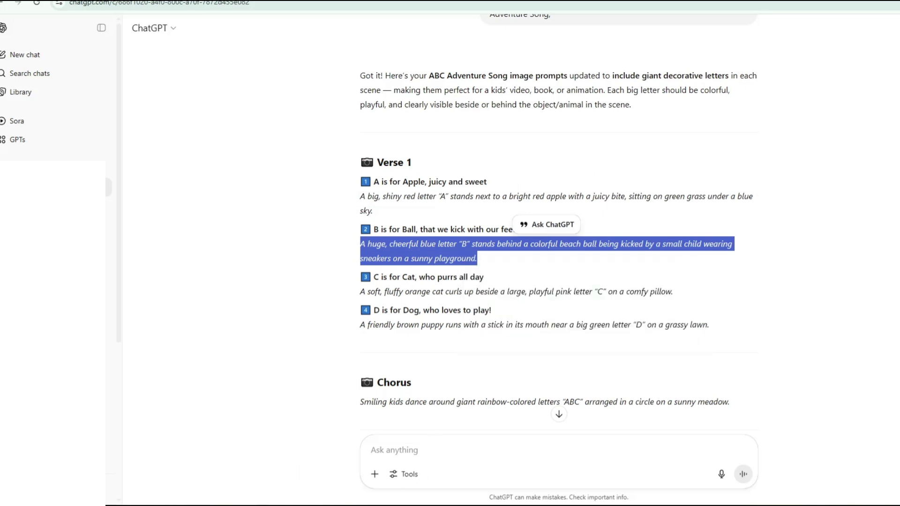
{"action": "left_click", "coordinate": [412, 480]}
{"action": "key", "text": "ctrl+v"}
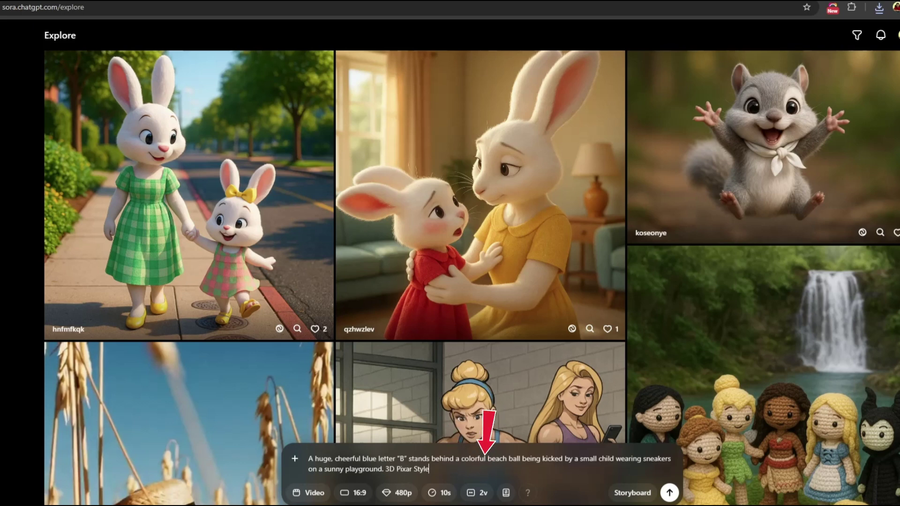
Submit the letter B prompt and download the resulting Playful Playground Kick video
{"action": "key", "text": "Return"}
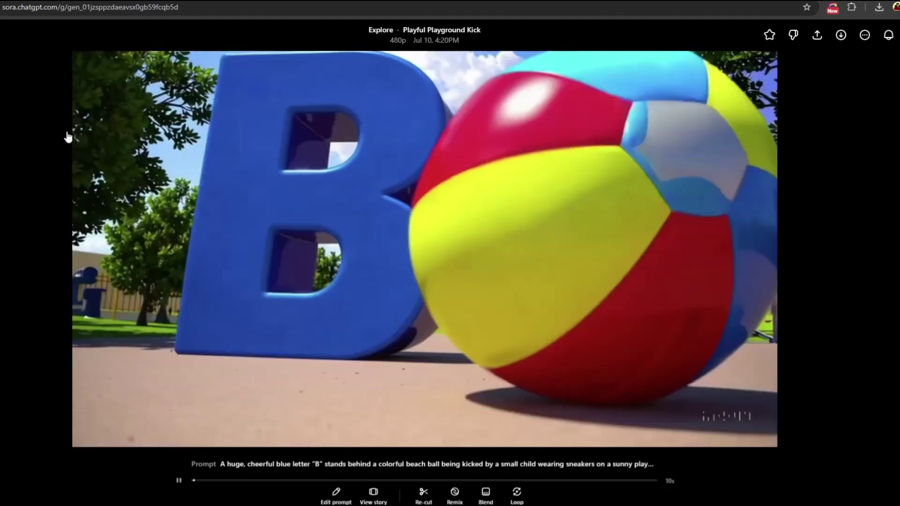
{"action": "left_click", "coordinate": [840, 37]}
{"action": "left_click", "coordinate": [820, 82]}
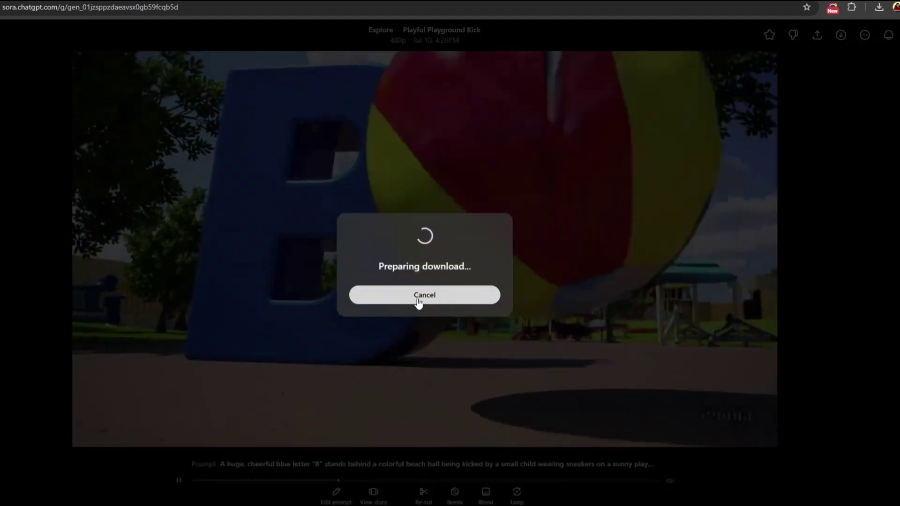
{"action": "left_click", "coordinate": [456, 300]}
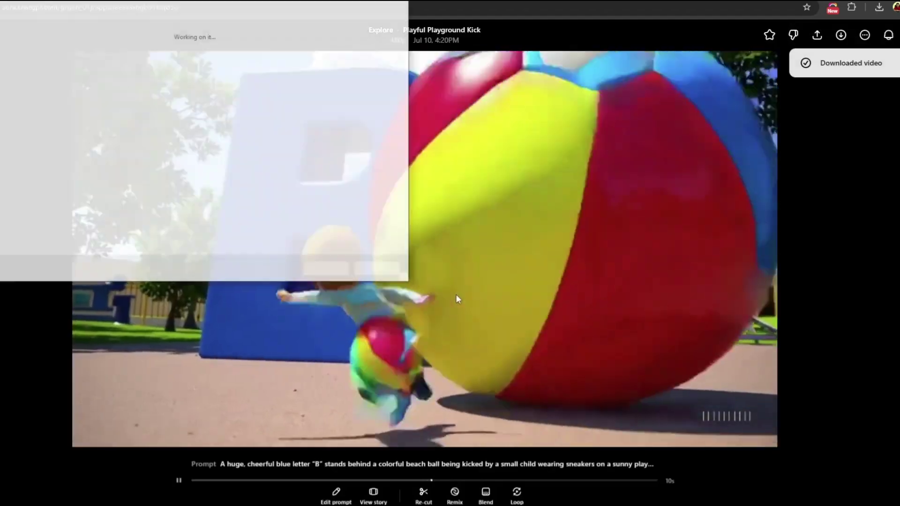
Select the letter C–E scene descriptions in ChatGPT and open the fish video's options menu
{"action": "left_click_drag", "start_coordinate": [355, 197], "coordinate": [389, 197]}
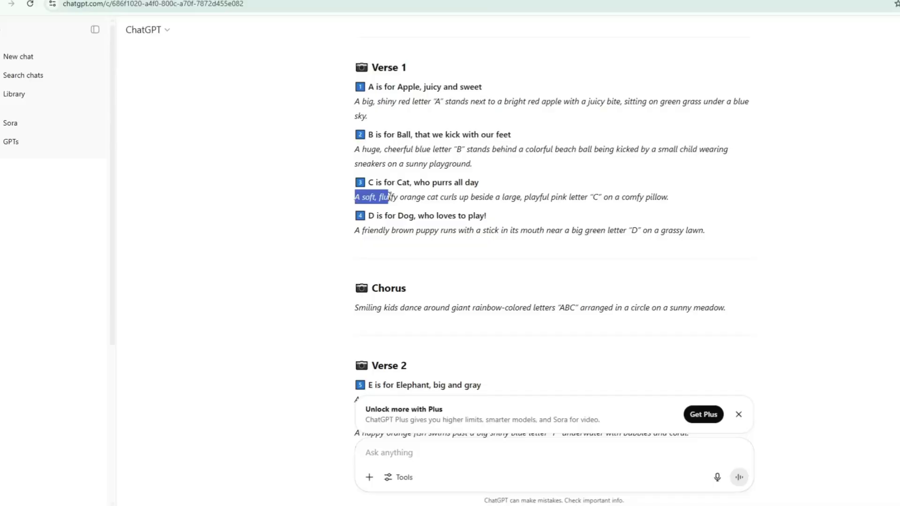
{"action": "left_click_drag", "start_coordinate": [355, 230], "coordinate": [726, 219]}
{"action": "scroll", "coordinate": [337, 239], "scroll_direction": "down", "scroll_amount": 2}
{"action": "scroll", "coordinate": [291, 280], "scroll_direction": "down", "scroll_amount": 4}
{"action": "left_click_drag", "start_coordinate": [355, 140], "coordinate": [681, 140]}
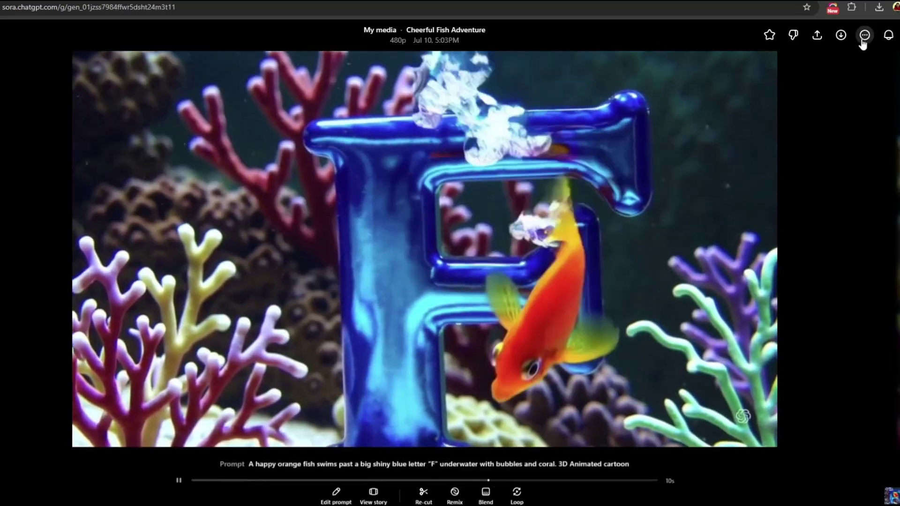
{"action": "left_click", "coordinate": [863, 37]}
{"action": "mouse_move", "coordinate": [803, 67]}
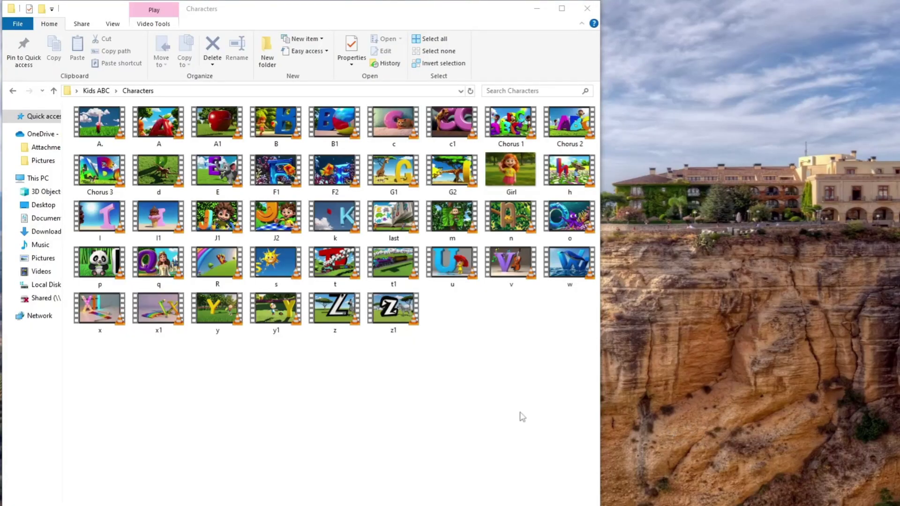
Play last.mp4 from the Characters folder in VLC, then open the Suno AI Music site
{"action": "left_click", "coordinate": [523, 419]}
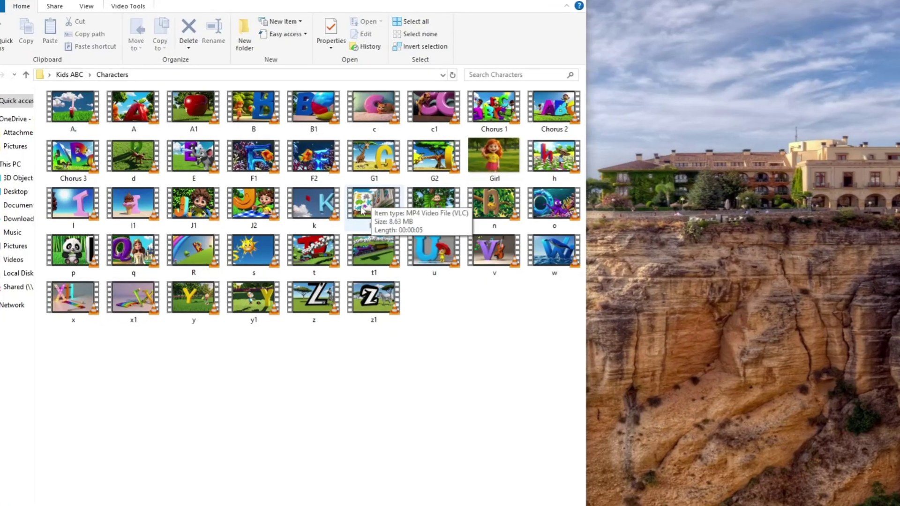
{"action": "left_click", "coordinate": [390, 225]}
{"action": "double_click", "coordinate": [370, 214]}
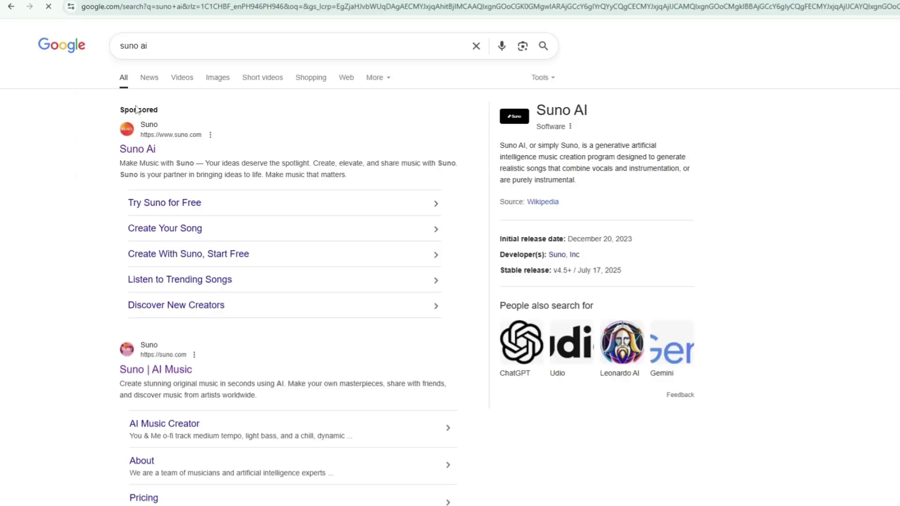
{"action": "left_click", "coordinate": [155, 371]}
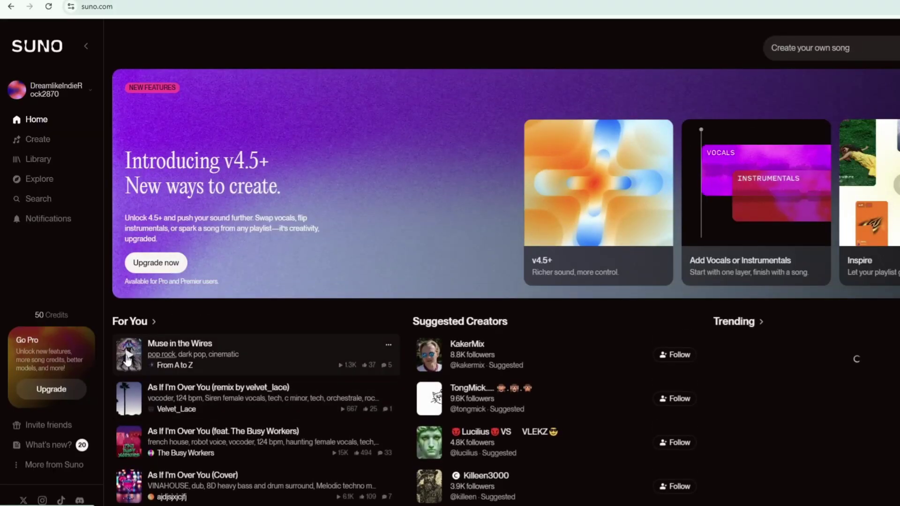
Paste the full ABC song lyrics into a new Suno song
{"action": "left_click", "coordinate": [39, 145]}
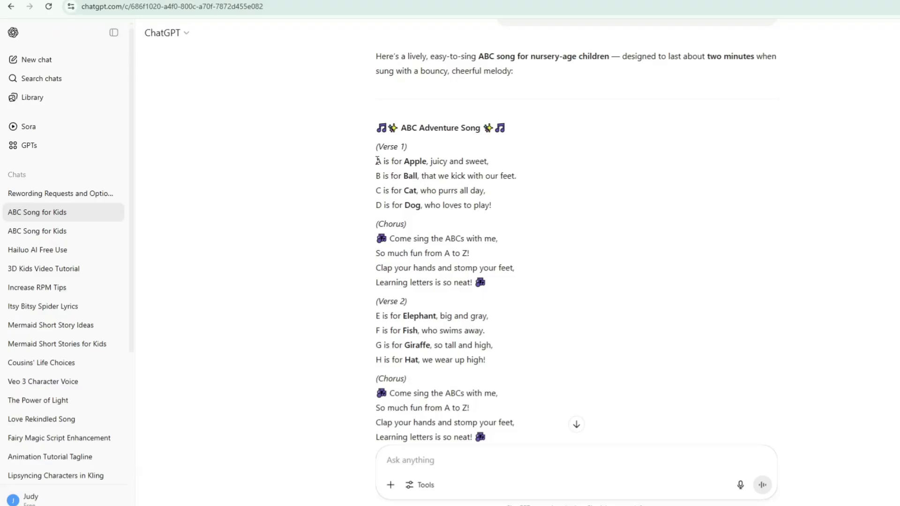
{"action": "left_click_drag", "start_coordinate": [377, 161], "coordinate": [519, 373]}
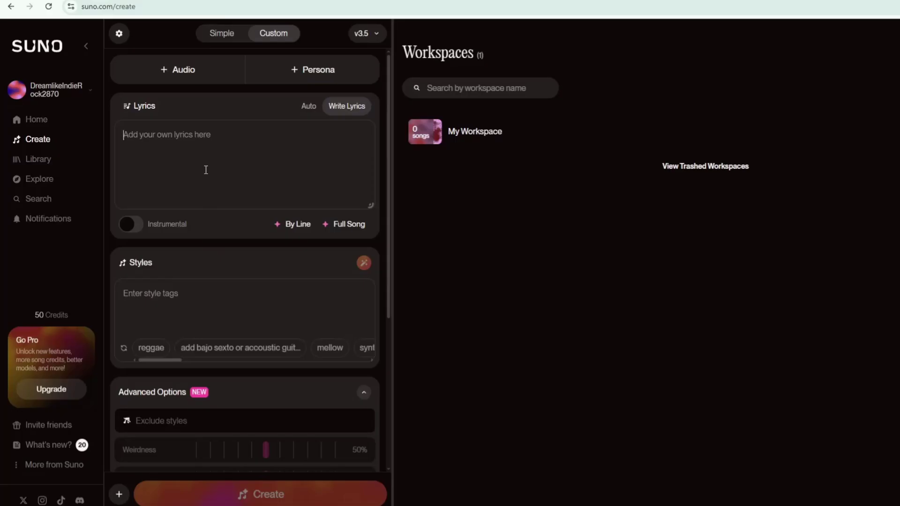
{"action": "key", "text": "ctrl+v"}
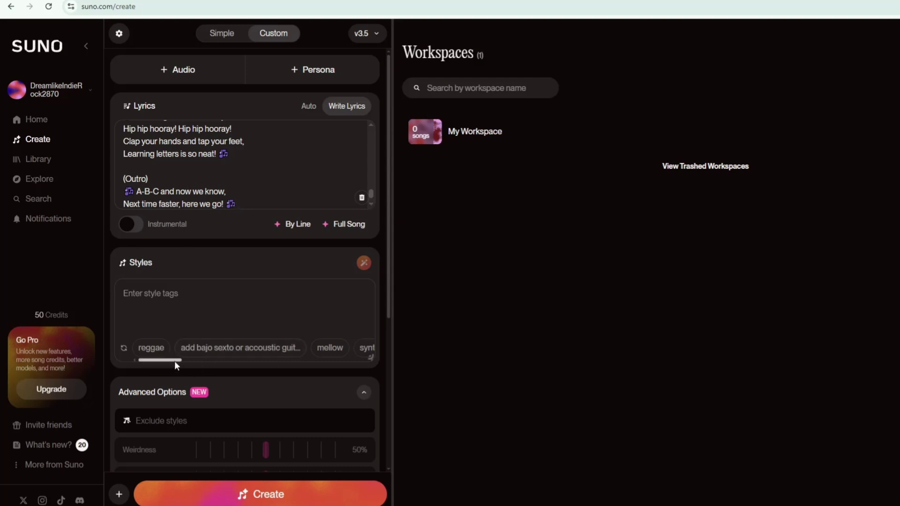
{"action": "left_click_drag", "start_coordinate": [174, 361], "coordinate": [347, 361]}
Add styles 'Nursery Rhyme, Alive, funk metal' and title 'ABC Adventure Song', then generate
{"action": "left_click", "coordinate": [224, 293]}
{"action": "type", "text": "Nursery Rhyme, Alive,, funk metal"}
{"action": "scroll", "coordinate": [230, 307], "scroll_direction": "down", "scroll_amount": 5}
{"action": "left_click", "coordinate": [240, 323]}
{"action": "key", "text": "ctrl+v"}
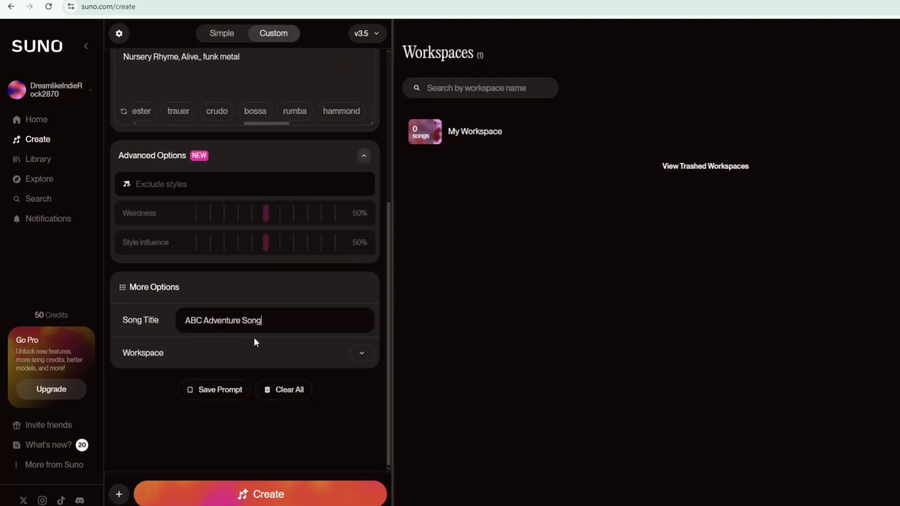
{"action": "left_click", "coordinate": [270, 498]}
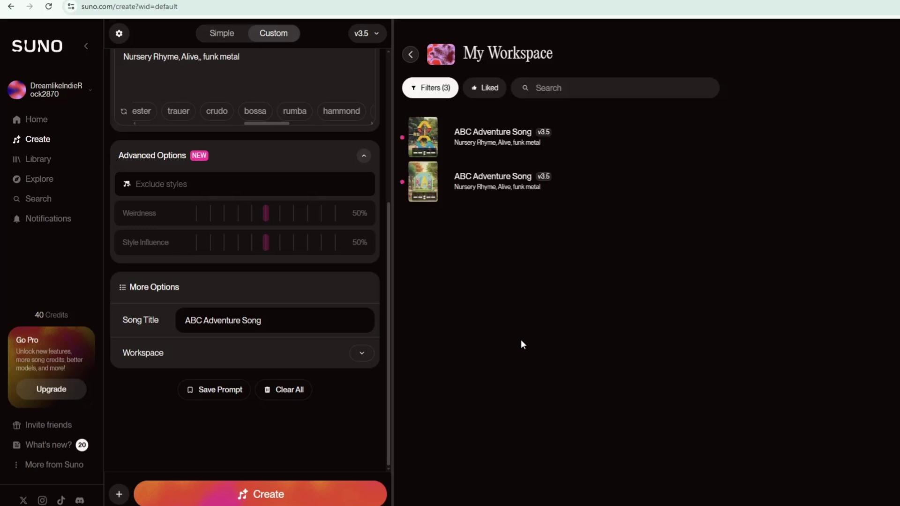
Play the first, then the second ABC Adventure Song track in My Workspace
{"action": "left_click", "coordinate": [422, 140]}
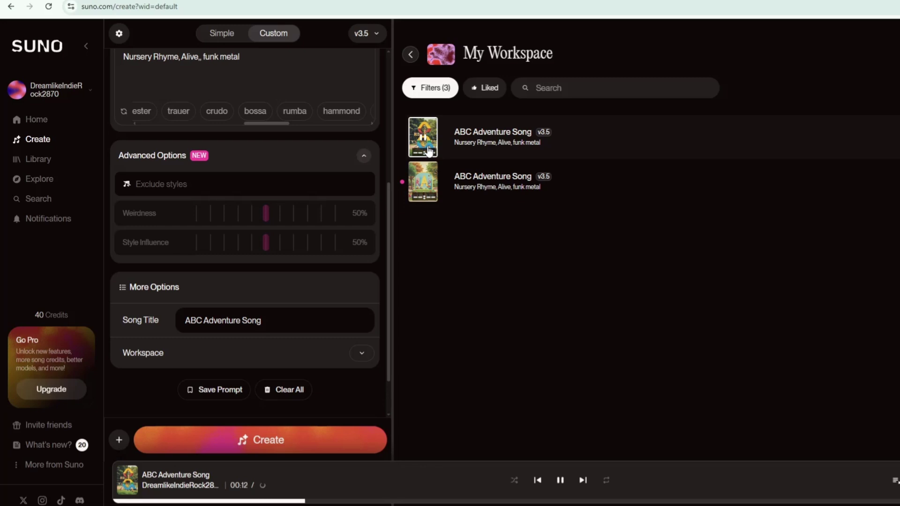
{"action": "left_click", "coordinate": [424, 185]}
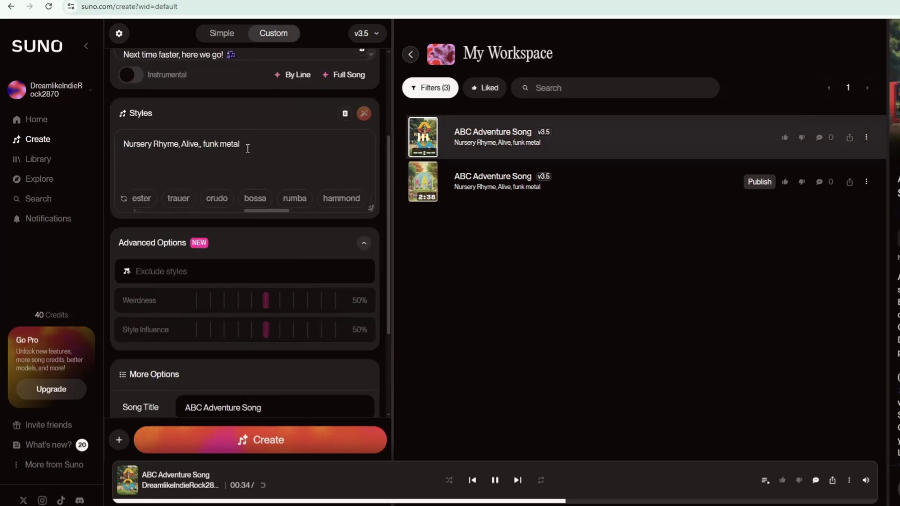
Remove 'funk metal' from the styles and generate new song versions
{"action": "left_click_drag", "start_coordinate": [240, 145], "coordinate": [204, 147]}
{"action": "key", "text": "BackSpace"}
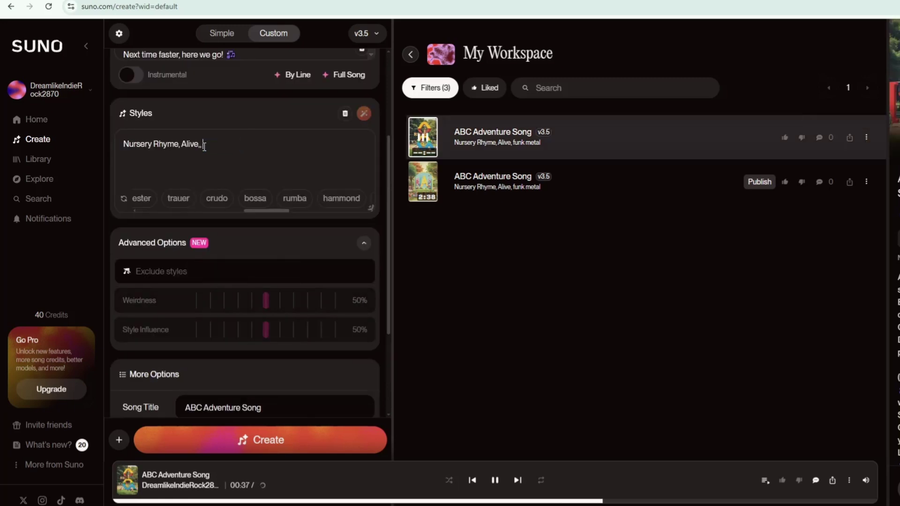
{"action": "left_click", "coordinate": [296, 448]}
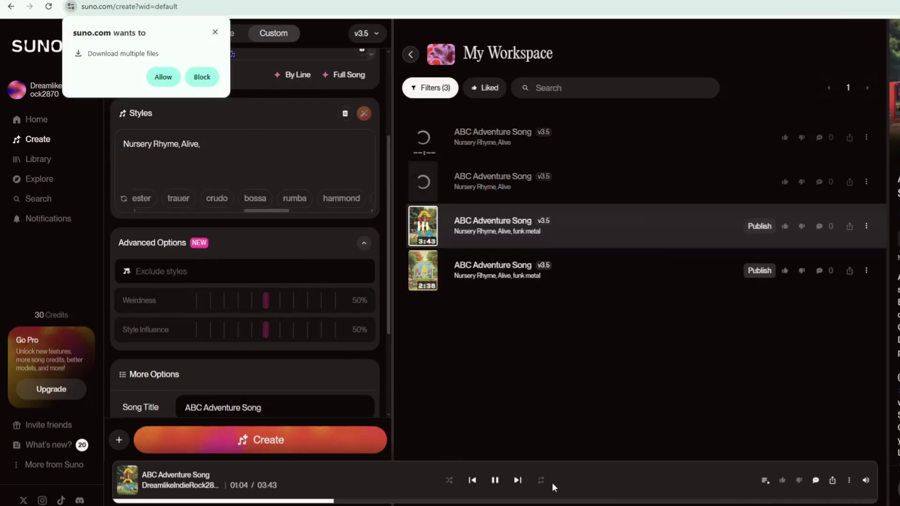
Pause playback and listen to the new versions, ending with the 2:29 one
{"action": "left_click", "coordinate": [495, 479]}
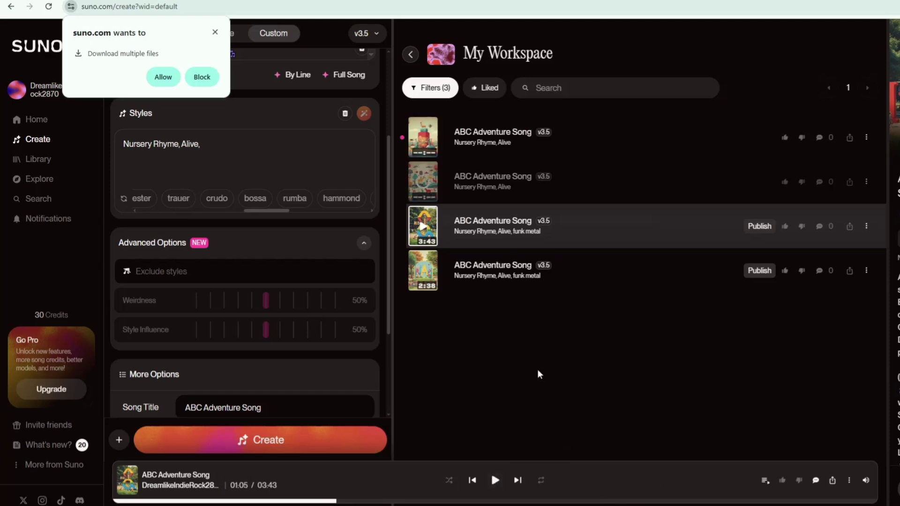
{"action": "left_click", "coordinate": [422, 183]}
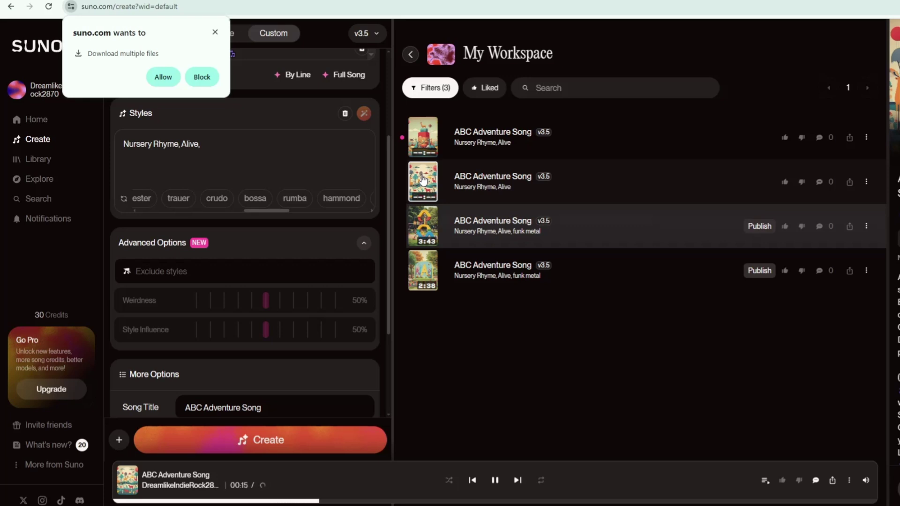
{"action": "left_click", "coordinate": [424, 139]}
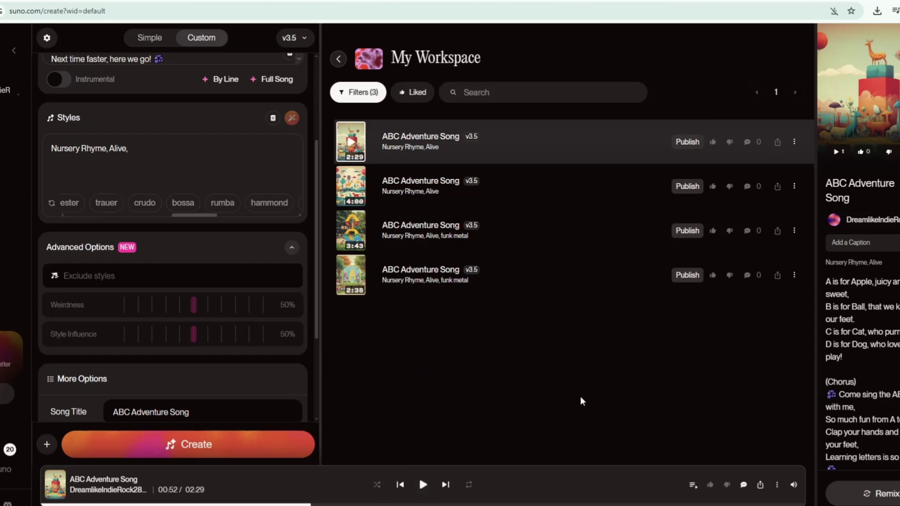
Download the newest 2:29 ABC Adventure Song version as MP3 audio
{"action": "left_click", "coordinate": [794, 141]}
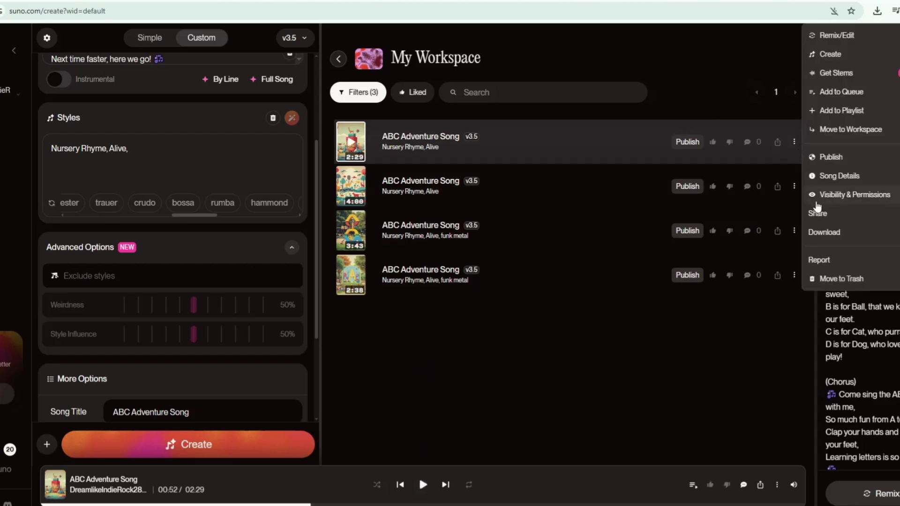
{"action": "mouse_move", "coordinate": [823, 232]}
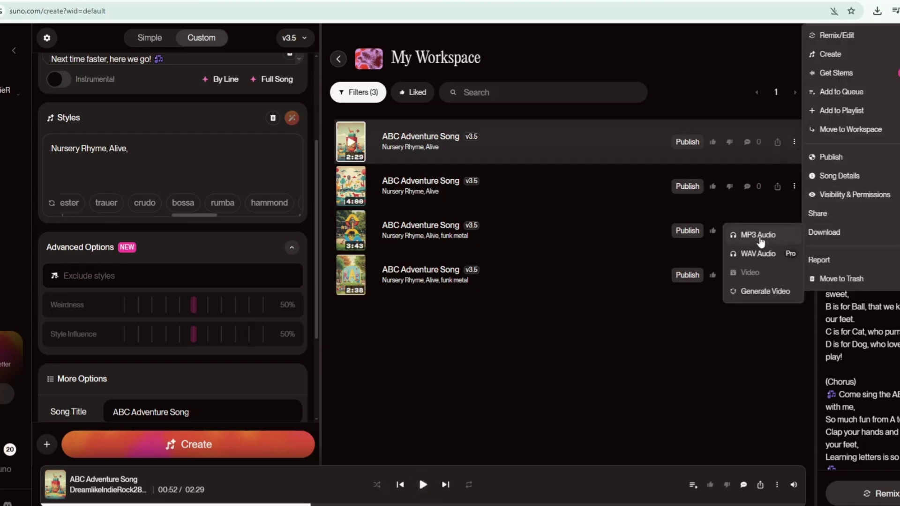
{"action": "left_click", "coordinate": [760, 243]}
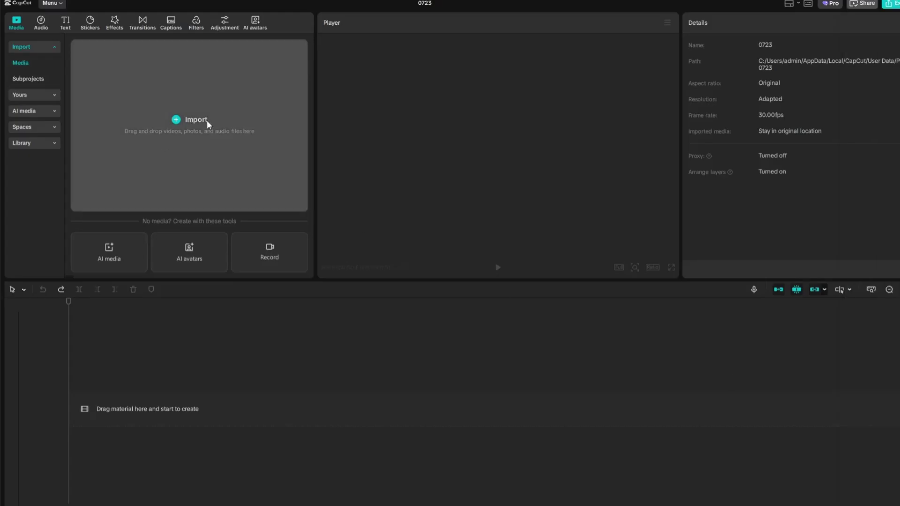
Import the ABC Adventure Song MP3 and every letter clip, laying the clips on the main track with the song beneath
{"action": "left_click", "coordinate": [207, 125]}
{"action": "double_click", "coordinate": [113, 78]}
{"action": "left_click", "coordinate": [90, 44]}
{"action": "left_click", "coordinate": [177, 88]}
{"action": "key", "text": "ctrl+a"}
{"action": "left_click", "coordinate": [396, 248]}
{"action": "left_click_drag", "start_coordinate": [171, 154], "coordinate": [185, 413]}
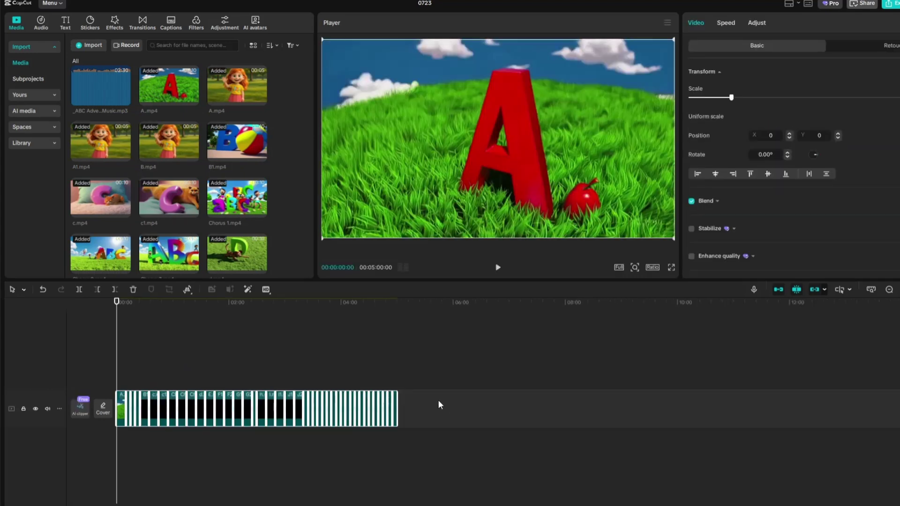
{"action": "left_click_drag", "start_coordinate": [107, 90], "coordinate": [117, 447]}
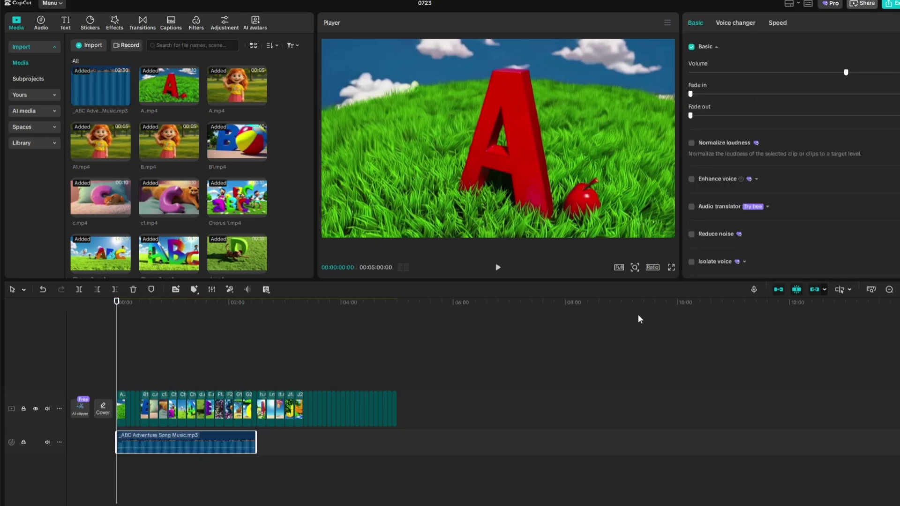
Switch the canvas to 16:9, disable main-track magnetic snapping, and select the opening clip
{"action": "left_click", "coordinate": [650, 267]}
{"action": "left_click", "coordinate": [675, 305]}
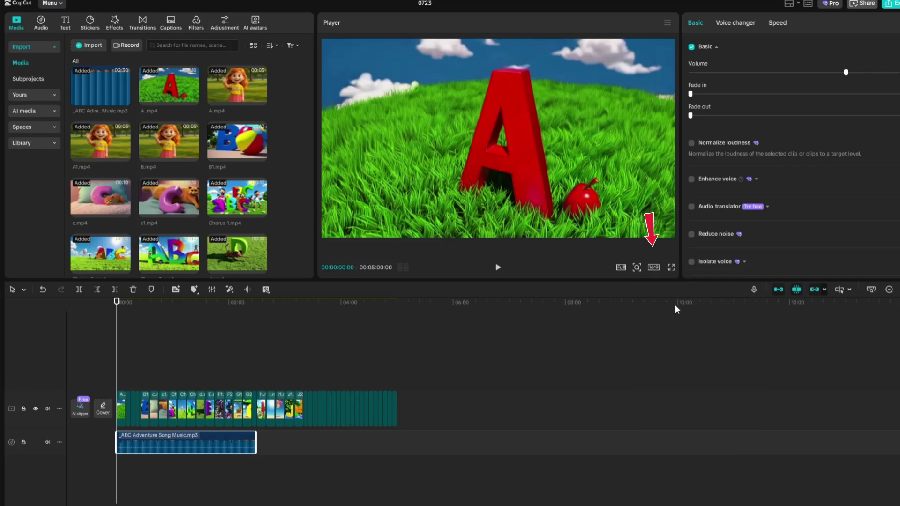
{"action": "left_click", "coordinate": [777, 291]}
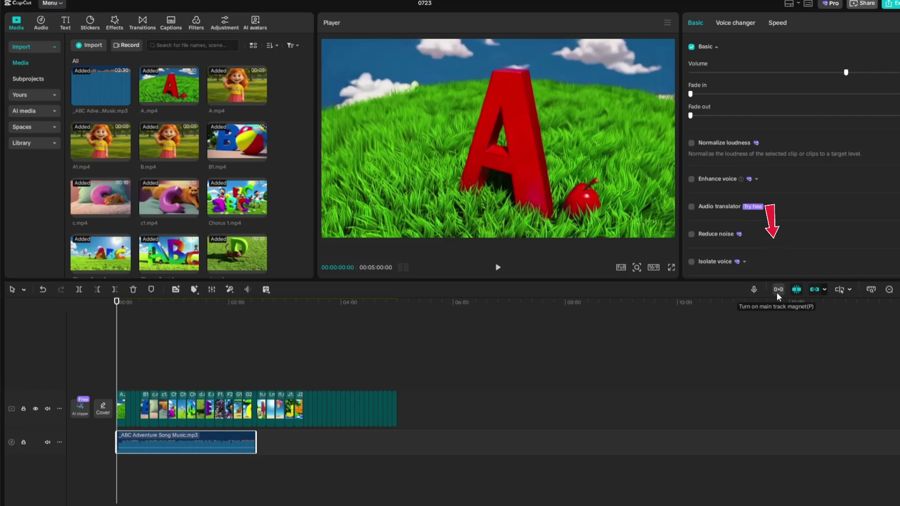
{"action": "left_click", "coordinate": [129, 419]}
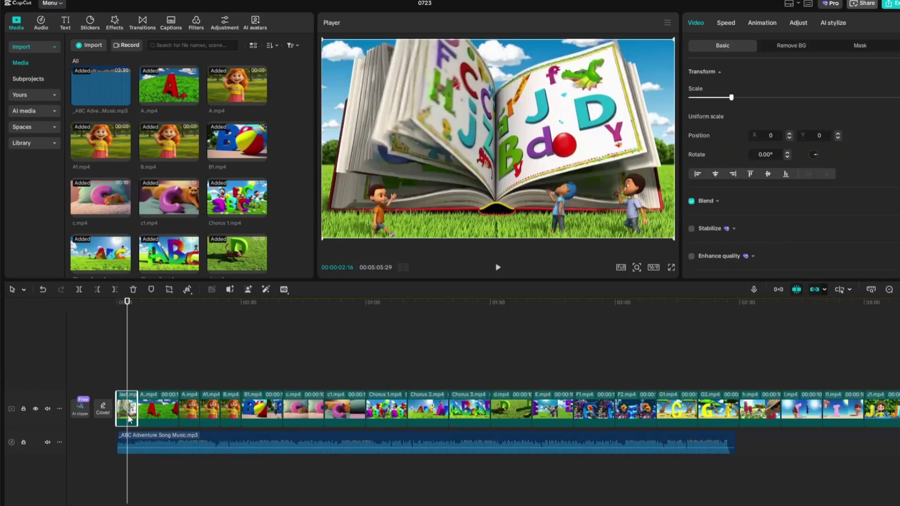
Preview the video from the start and select the A.mp4 clip
{"action": "left_click_drag", "start_coordinate": [126, 353], "coordinate": [85, 355]}
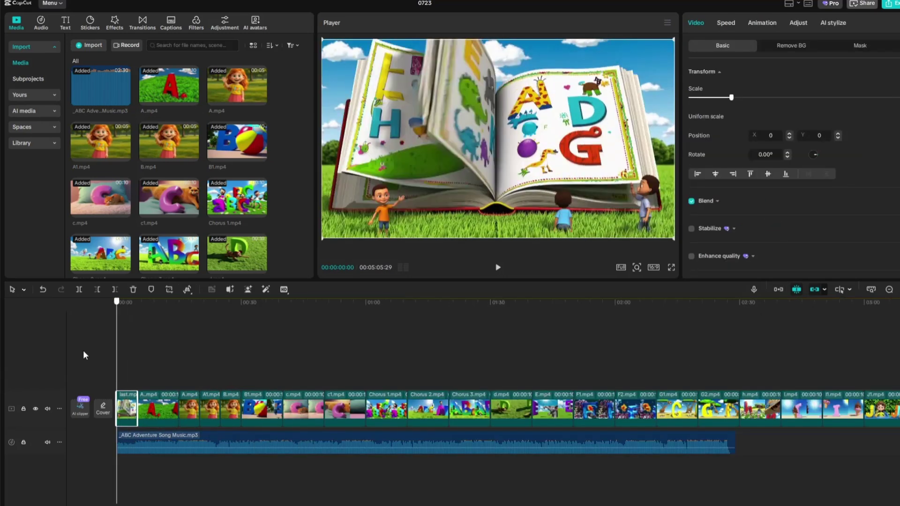
{"action": "left_click", "coordinate": [499, 269]}
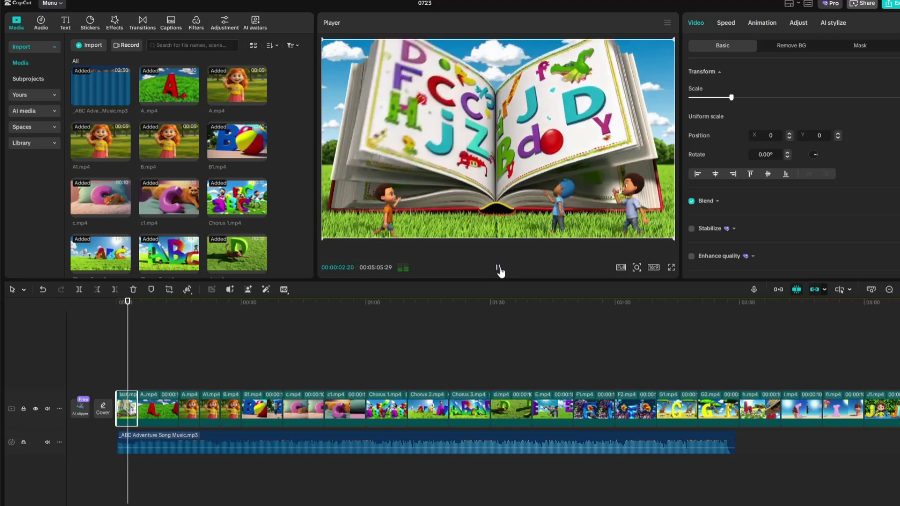
{"action": "left_click", "coordinate": [499, 269]}
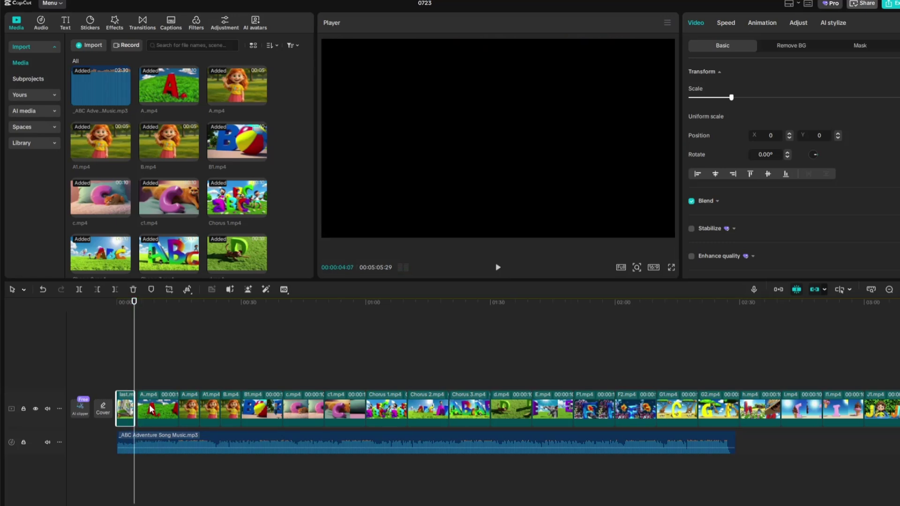
{"action": "left_click", "coordinate": [146, 409]}
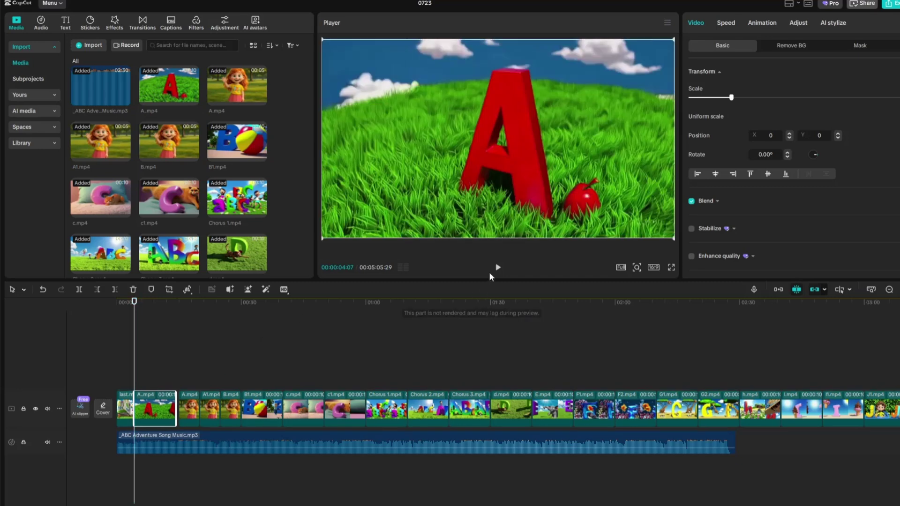
{"action": "left_click", "coordinate": [498, 267]}
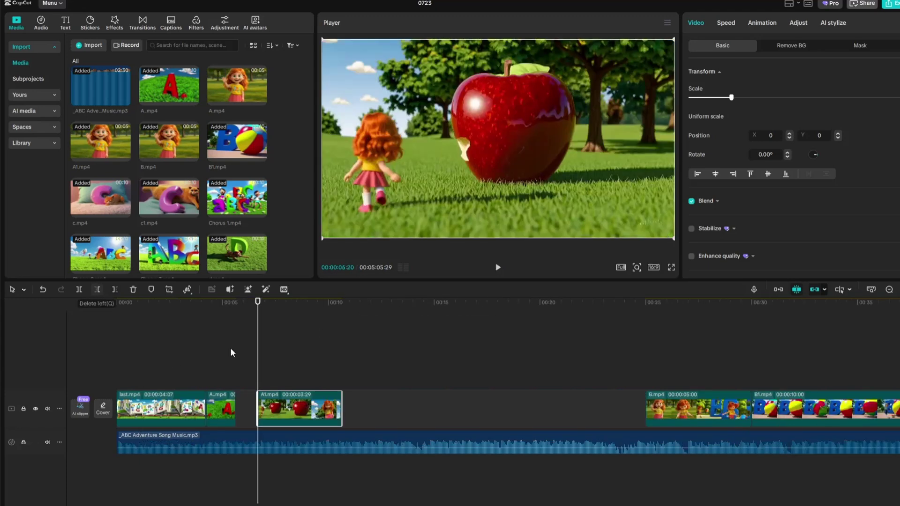
Move A1.mp4 to sit right after A.mp4 and replay the A section
{"action": "left_click_drag", "start_coordinate": [232, 350], "coordinate": [189, 383]}
{"action": "left_click", "coordinate": [193, 365]}
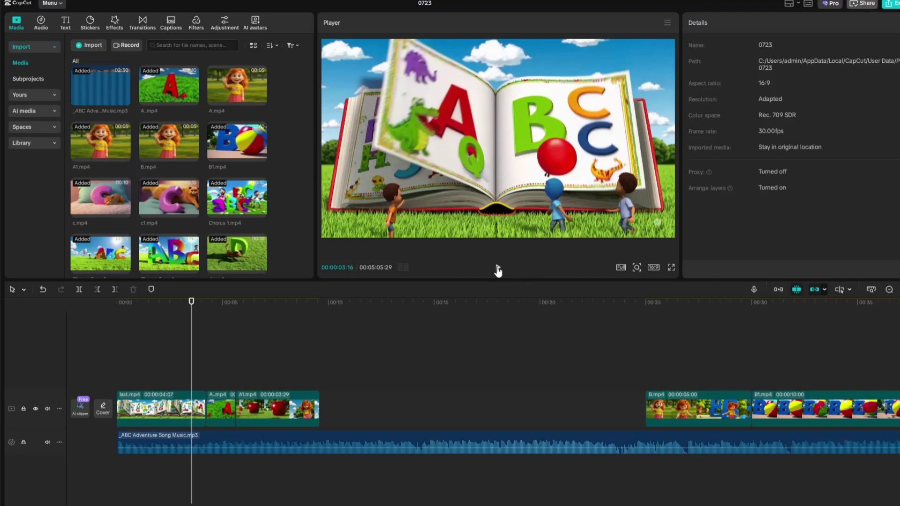
{"action": "left_click", "coordinate": [498, 269]}
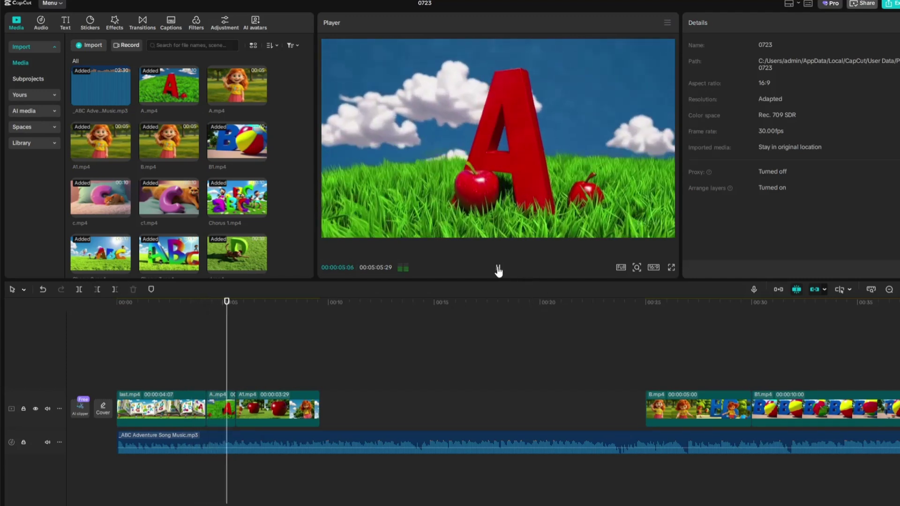
{"action": "left_click", "coordinate": [498, 269]}
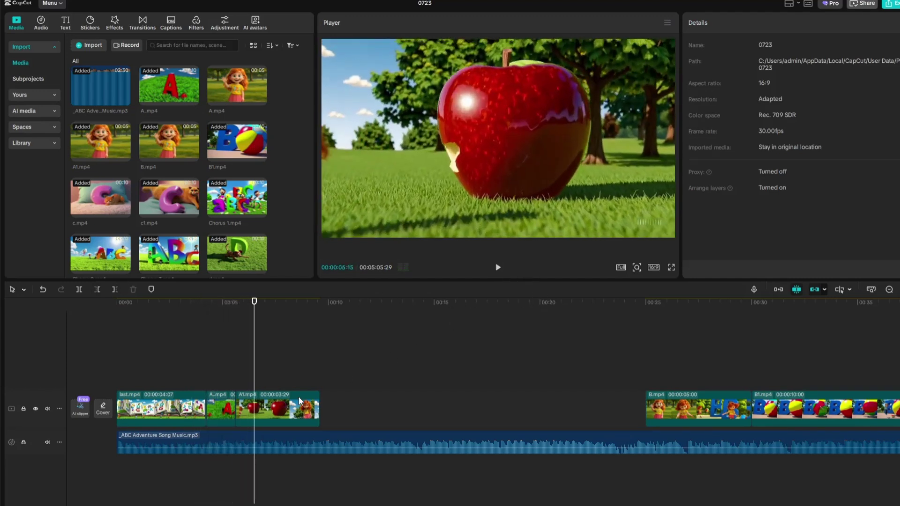
Trim A1.mp4 at the playhead, then pull B1.mp4 beside it and trim its end too
{"action": "left_click", "coordinate": [255, 413]}
{"action": "left_click", "coordinate": [117, 290]}
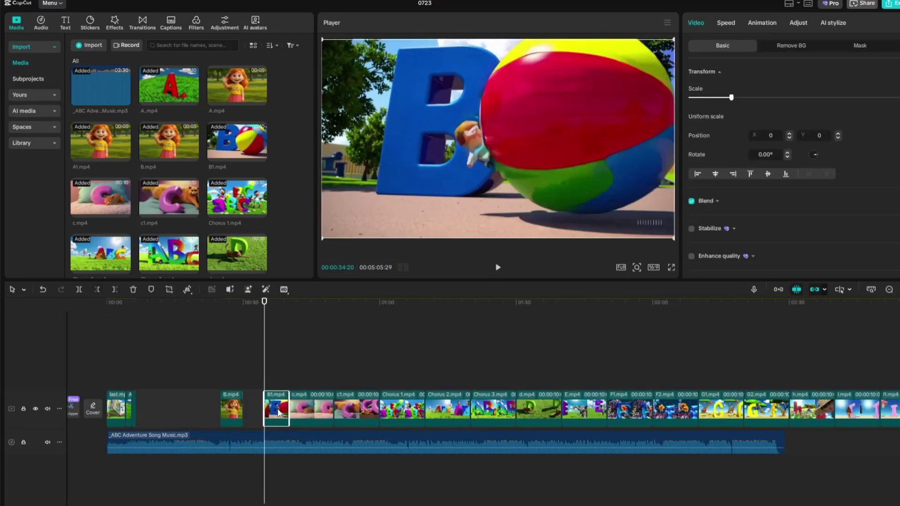
{"action": "left_click_drag", "start_coordinate": [278, 413], "coordinate": [153, 408]}
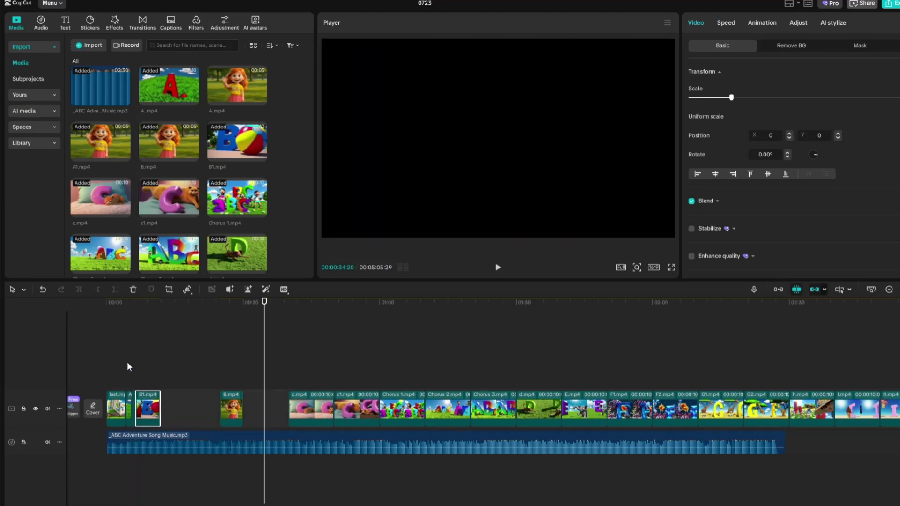
{"action": "left_click", "coordinate": [146, 303]}
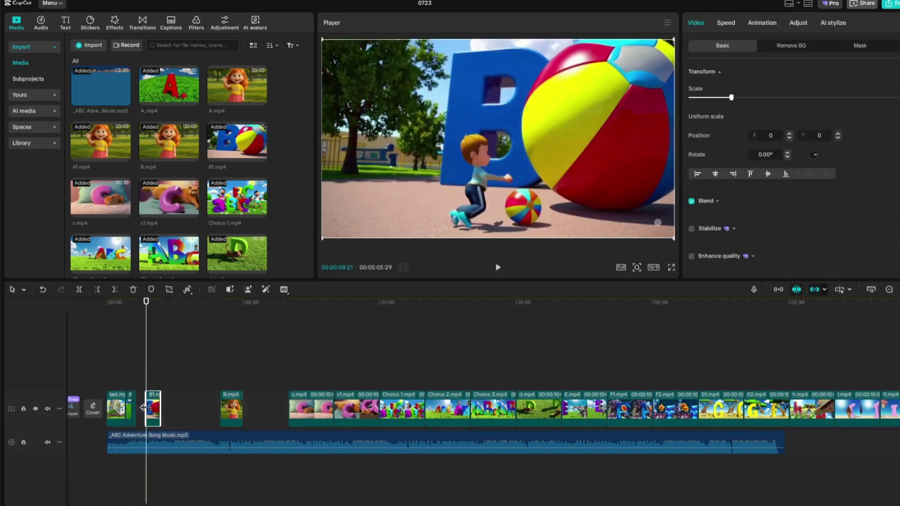
{"action": "left_click", "coordinate": [136, 371]}
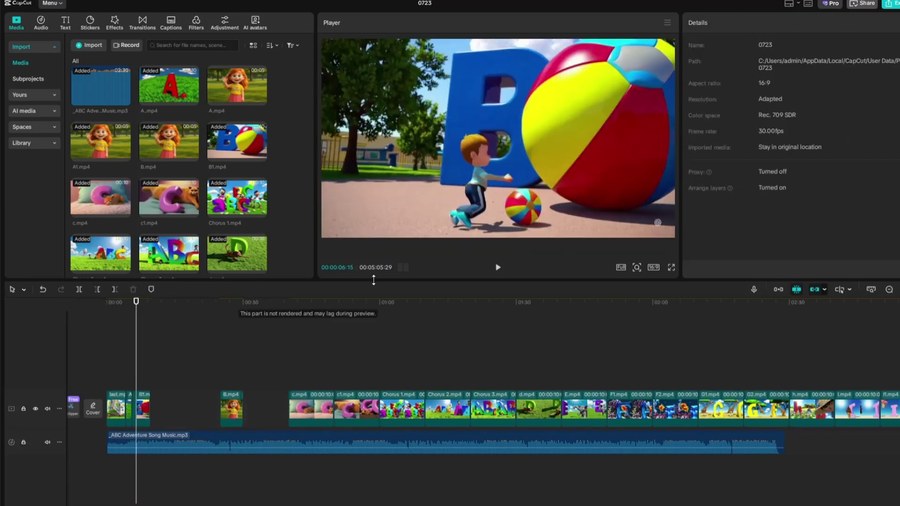
{"action": "left_click", "coordinate": [499, 268]}
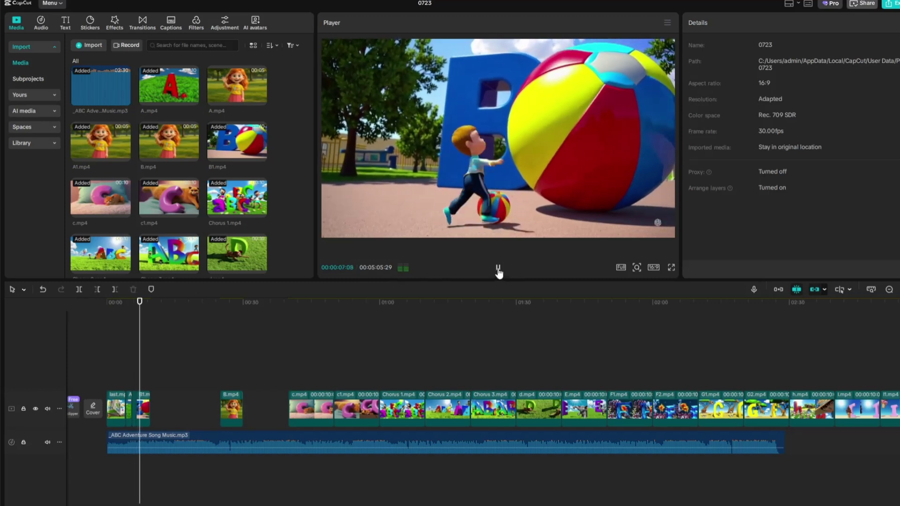
{"action": "left_click", "coordinate": [499, 268]}
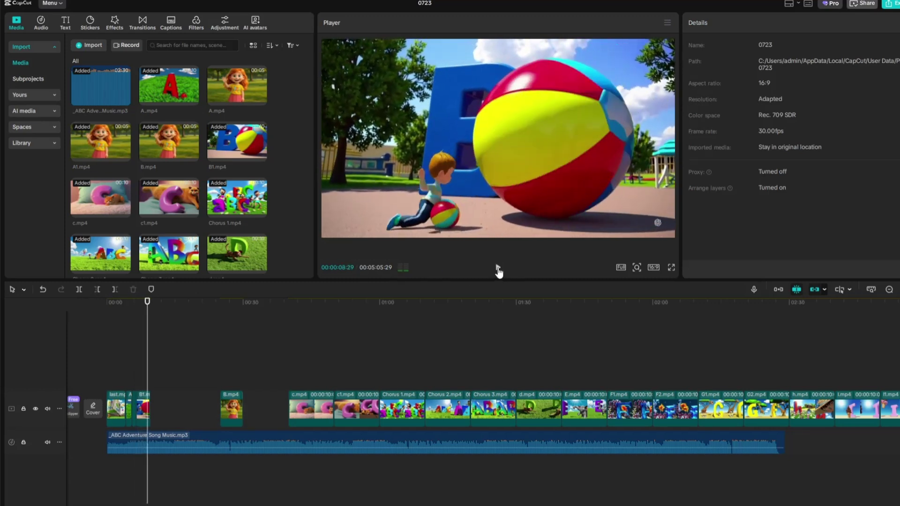
{"action": "left_click", "coordinate": [146, 411]}
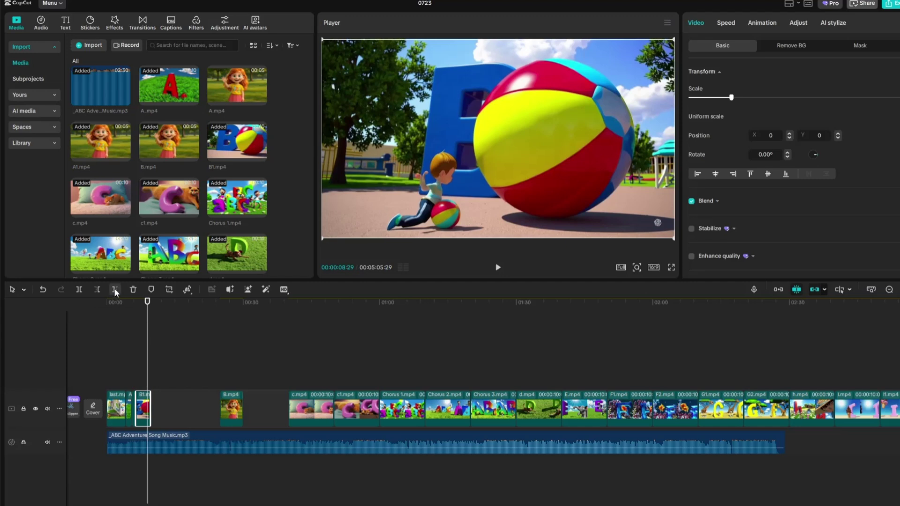
{"action": "left_click", "coordinate": [115, 290]}
Move c.mp4 next to B1.mp4 and trim its end after previewing
{"action": "left_click", "coordinate": [301, 356]}
{"action": "left_click_drag", "start_coordinate": [307, 410], "coordinate": [165, 407]}
{"action": "left_click", "coordinate": [137, 359]}
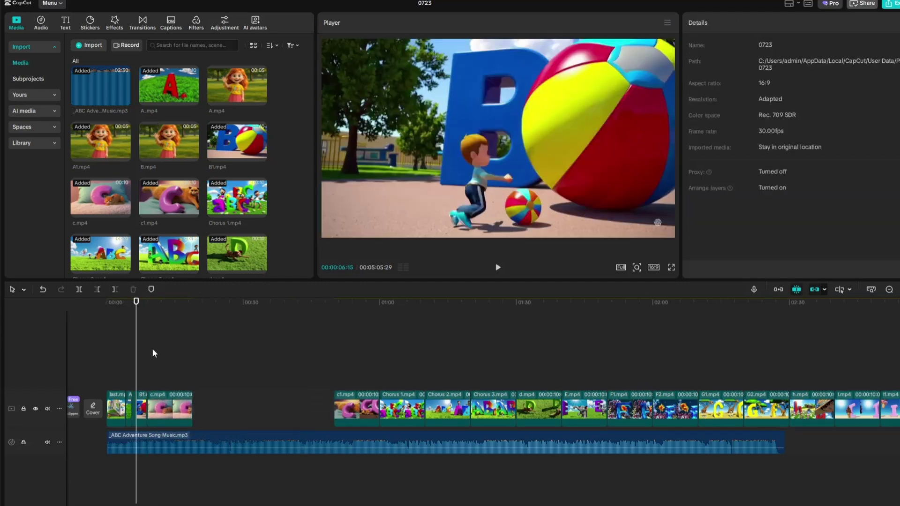
{"action": "left_click", "coordinate": [145, 348]}
{"action": "left_click", "coordinate": [495, 268]}
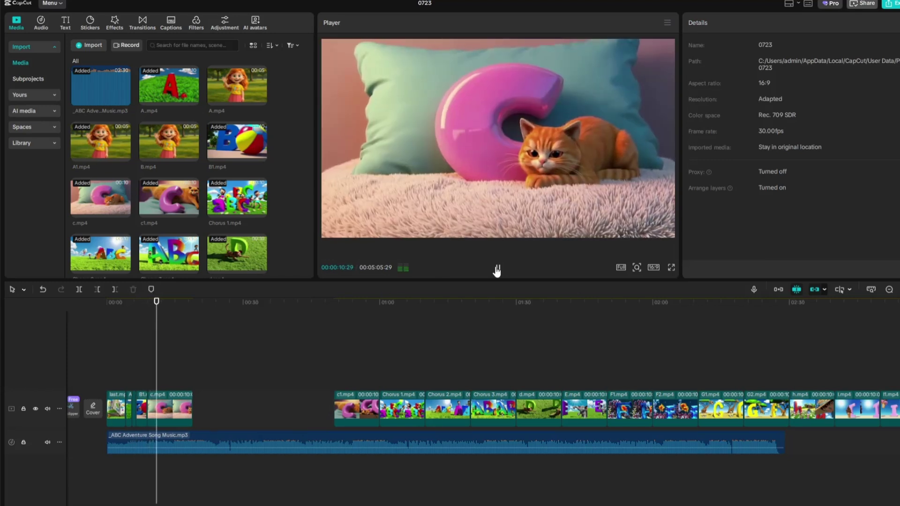
{"action": "left_click", "coordinate": [161, 403]}
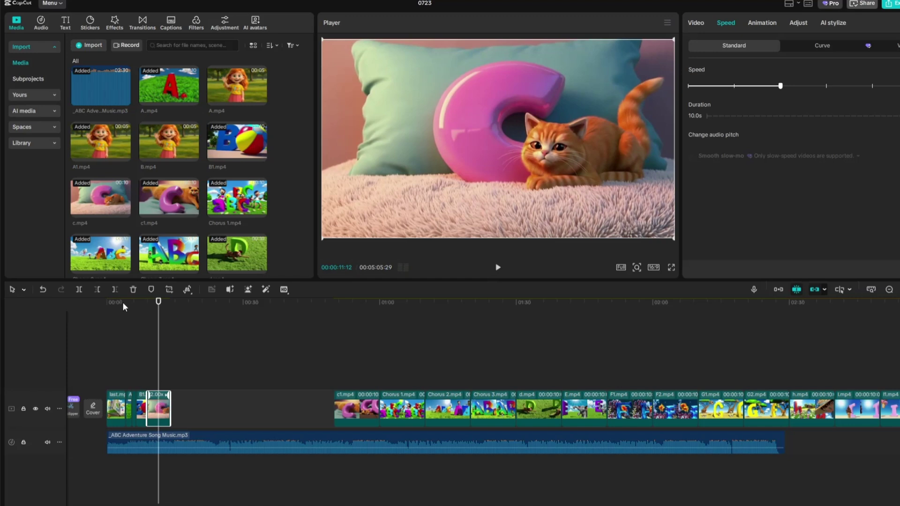
{"action": "left_click", "coordinate": [115, 290]}
Move d.mp4 next to c.mp4, trim it, and slide Chorus 1.mp4 in after it
{"action": "left_click_drag", "start_coordinate": [537, 410], "coordinate": [188, 417]}
{"action": "left_click", "coordinate": [498, 268]}
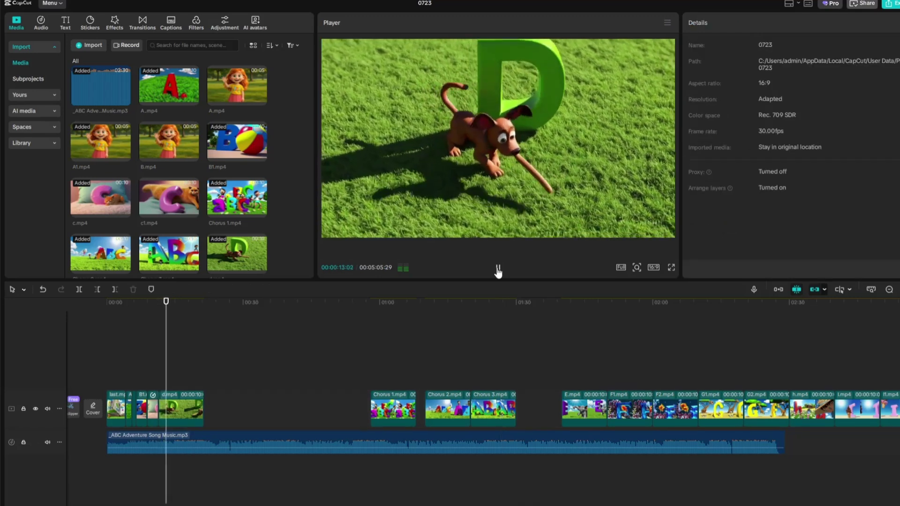
{"action": "left_click", "coordinate": [498, 269]}
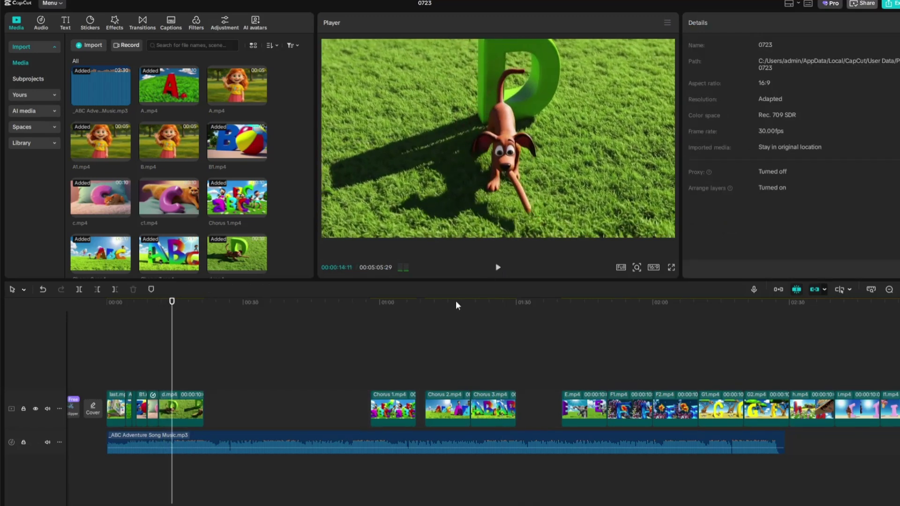
{"action": "left_click", "coordinate": [199, 412]}
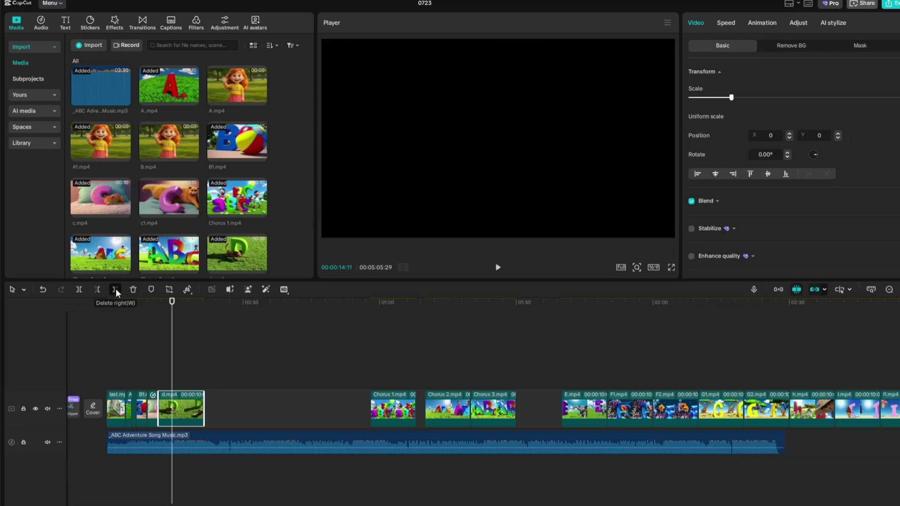
{"action": "left_click", "coordinate": [115, 290]}
{"action": "left_click_drag", "start_coordinate": [384, 412], "coordinate": [189, 414]}
{"action": "left_click", "coordinate": [173, 371]}
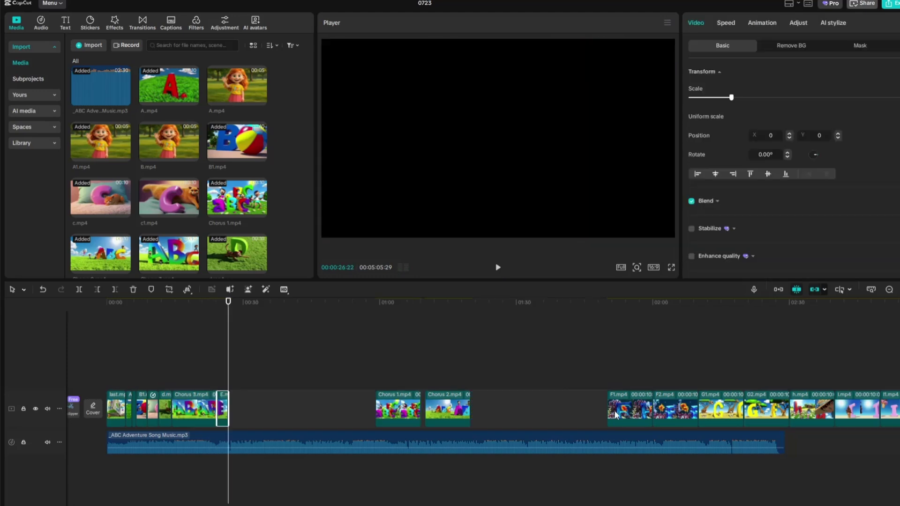
Move F1.mp4 right after the E clip and trim its end
{"action": "left_click_drag", "start_coordinate": [616, 415], "coordinate": [248, 415]}
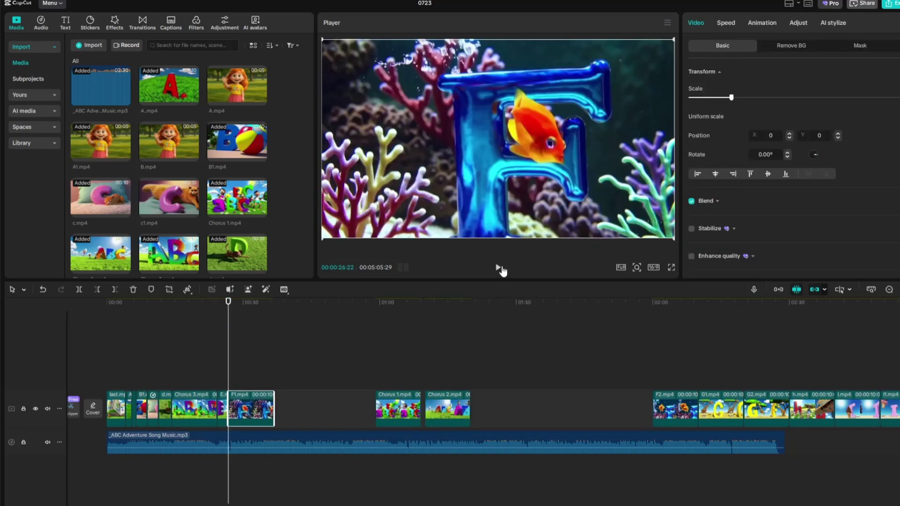
{"action": "left_click", "coordinate": [499, 269]}
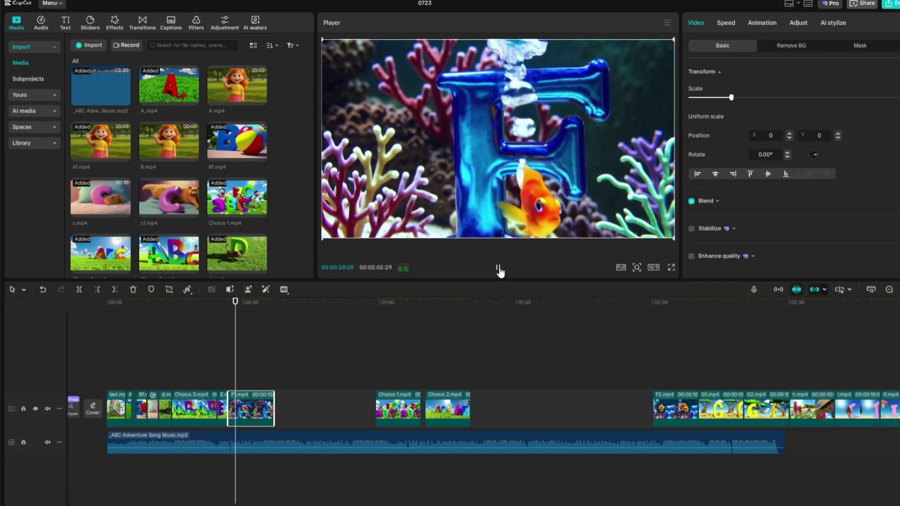
{"action": "left_click", "coordinate": [499, 268]}
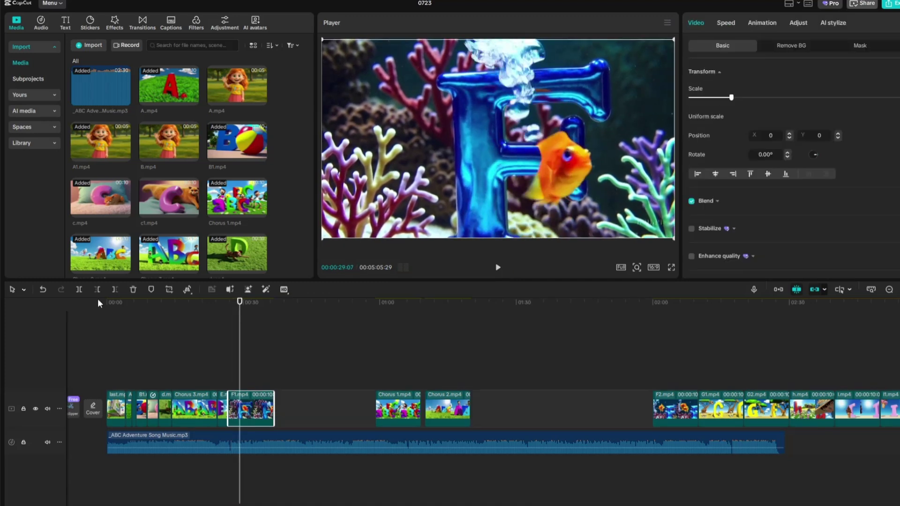
{"action": "left_click", "coordinate": [115, 289]}
Bring G2.mp4 in right after F1.mp4 and trim its end
{"action": "left_click_drag", "start_coordinate": [721, 411], "coordinate": [676, 416]}
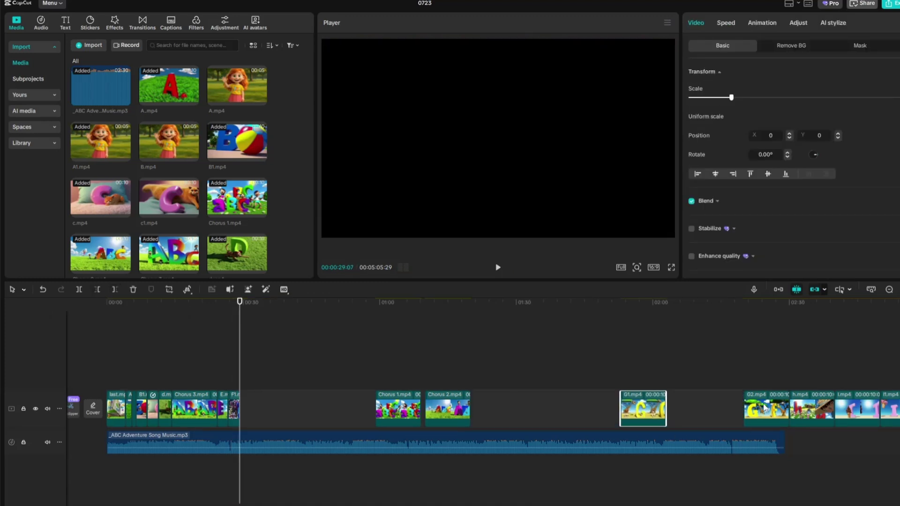
{"action": "left_click_drag", "start_coordinate": [763, 408], "coordinate": [261, 408]}
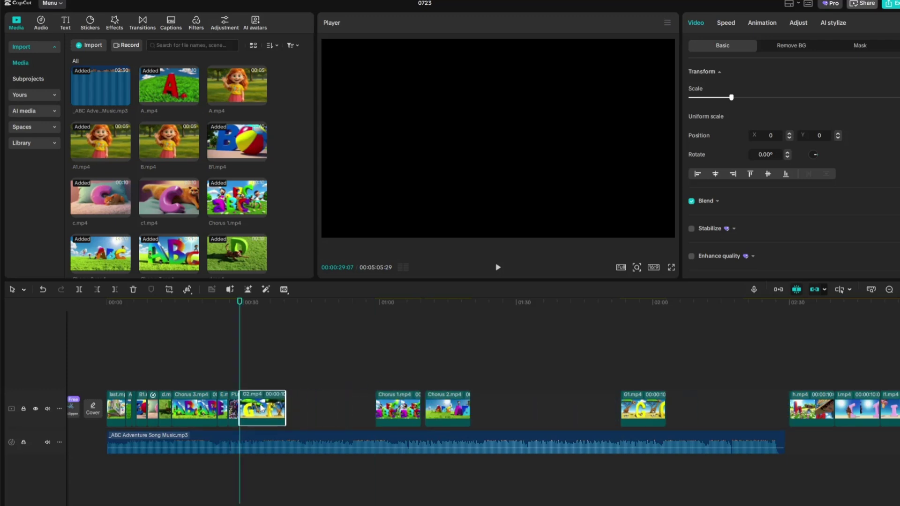
{"action": "left_click", "coordinate": [499, 268]}
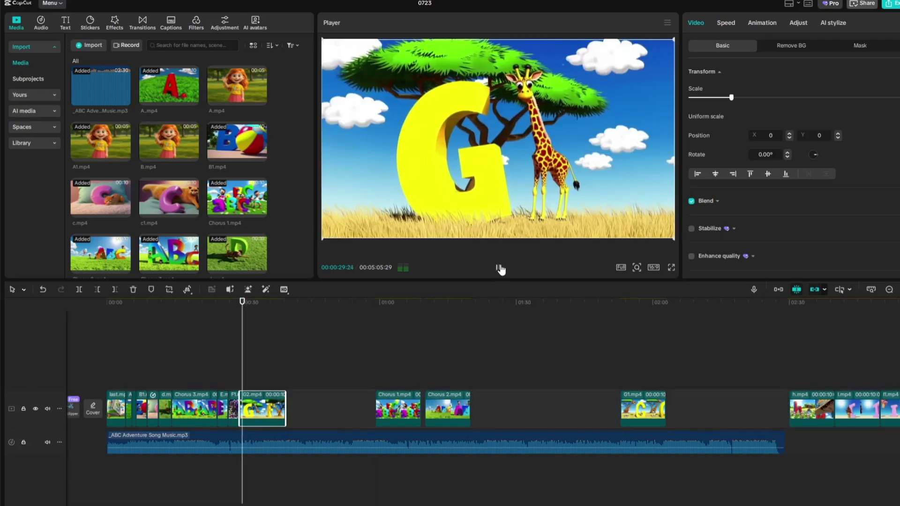
{"action": "left_click", "coordinate": [500, 268]}
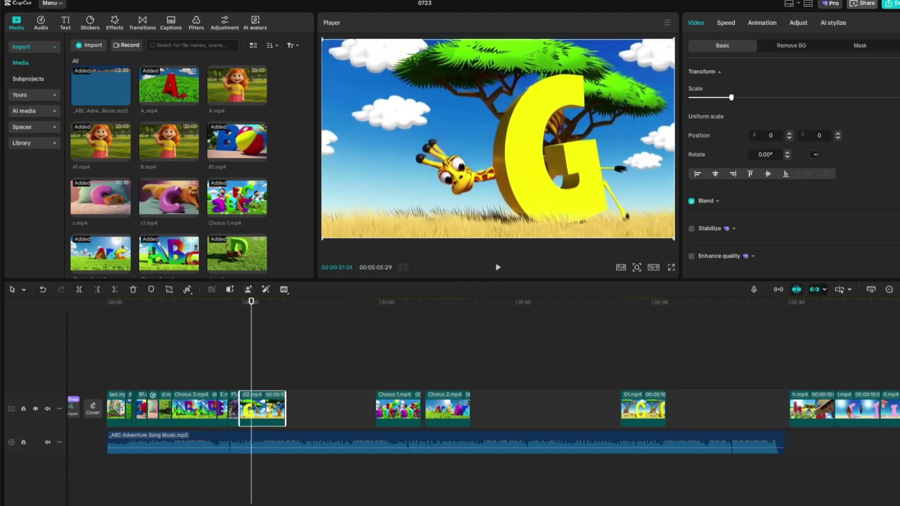
{"action": "left_click", "coordinate": [115, 289]}
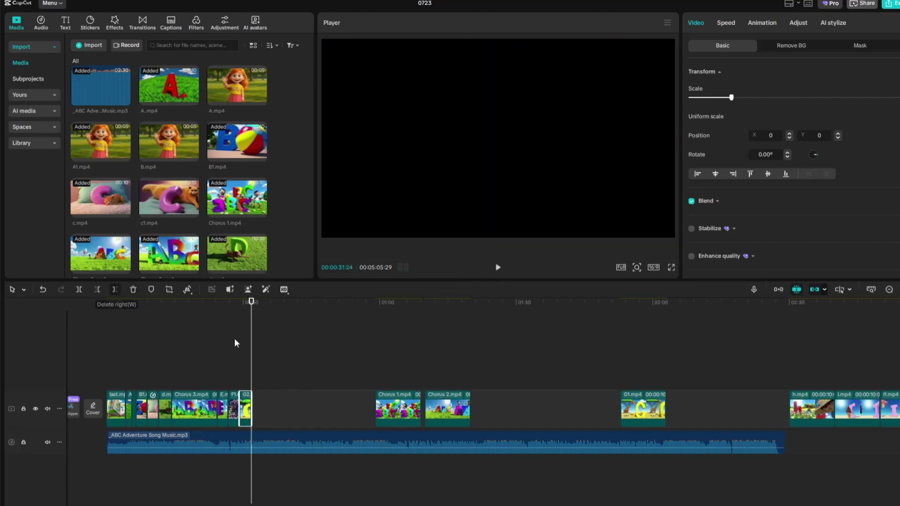
Move h.mp4 right after G2.mp4 and trim away its start
{"action": "left_click", "coordinate": [680, 415]}
{"action": "left_click", "coordinate": [638, 412]}
{"action": "left_click_drag", "start_coordinate": [811, 410], "coordinate": [282, 395]}
{"action": "left_click", "coordinate": [498, 268]}
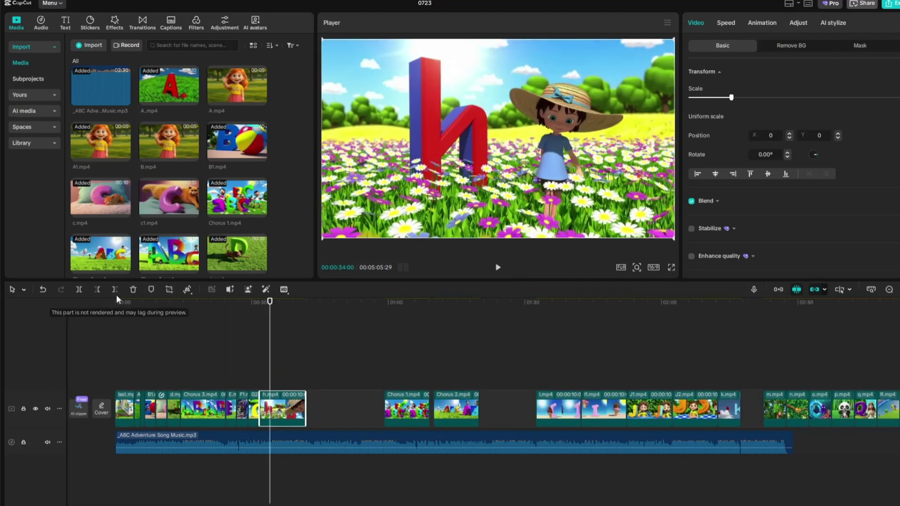
{"action": "left_click", "coordinate": [97, 289]}
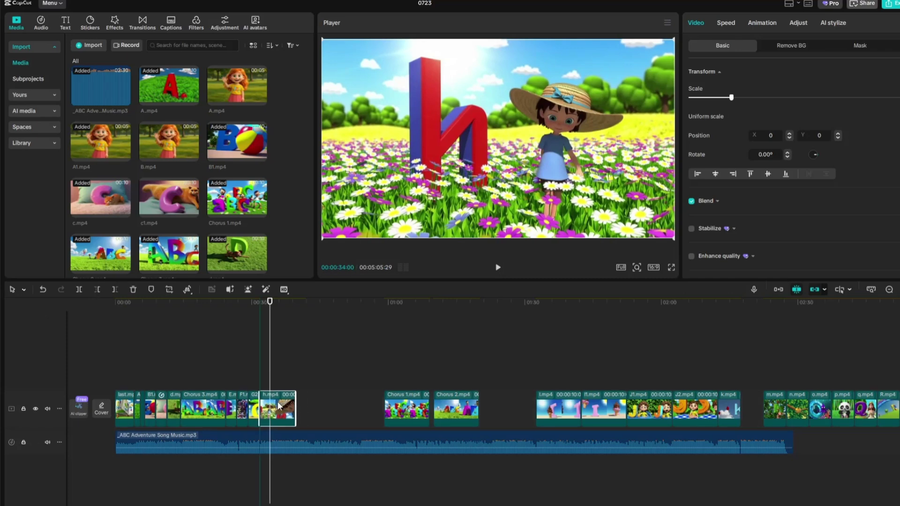
{"action": "left_click", "coordinate": [498, 268]}
Place Chorus 1.mp4 after h.mp4 and I.mp4 after Chorus 1.mp4
{"action": "left_click_drag", "start_coordinate": [407, 409], "coordinate": [292, 409]}
{"action": "left_click", "coordinate": [498, 267]}
{"action": "left_click", "coordinate": [498, 268]}
{"action": "left_click_drag", "start_coordinate": [558, 409], "coordinate": [332, 409]}
{"action": "left_click", "coordinate": [499, 267]}
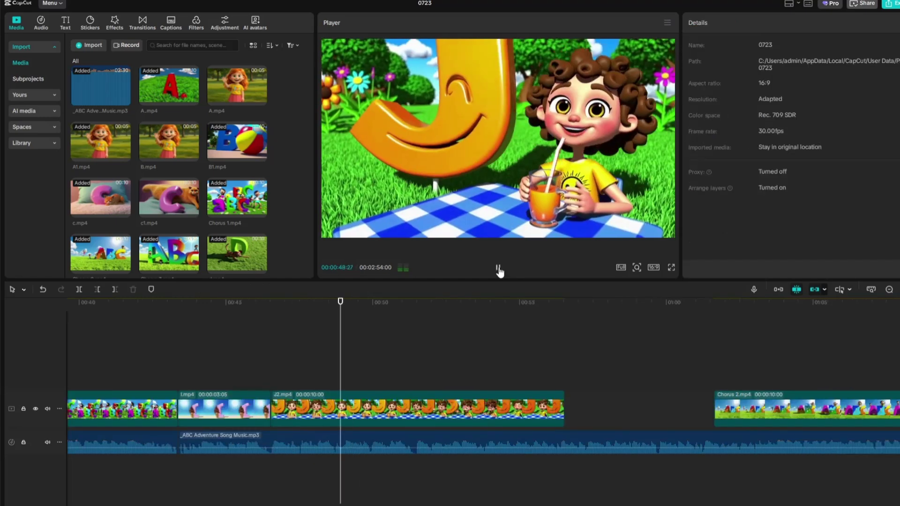
Pull the clips after J2 forward so m.mp4 and n.mp4 follow K
{"action": "left_click", "coordinate": [417, 410]}
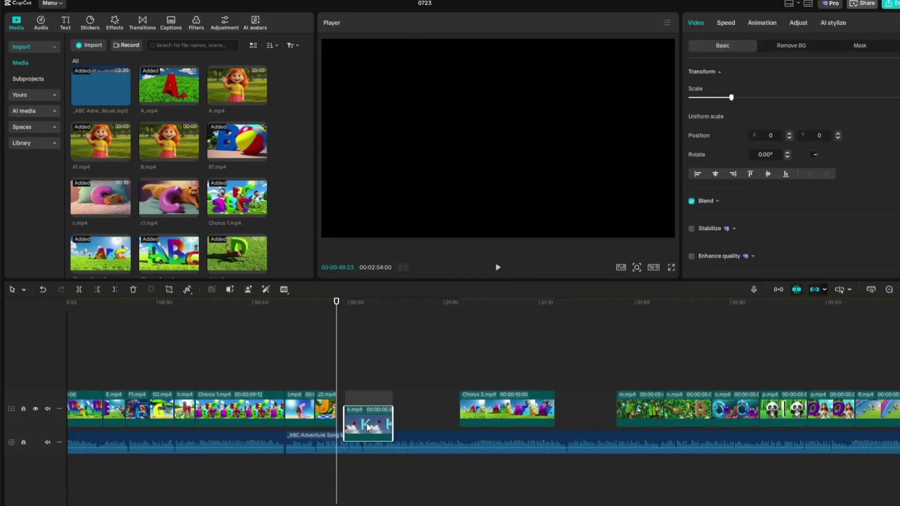
{"action": "left_click_drag", "start_coordinate": [368, 425], "coordinate": [361, 409]}
{"action": "left_click", "coordinate": [499, 268]}
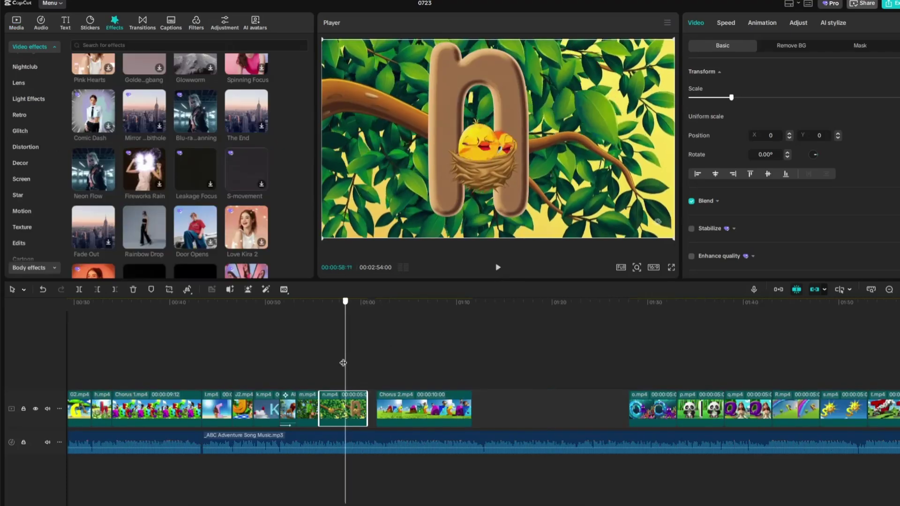
{"action": "left_click_drag", "start_coordinate": [342, 362], "coordinate": [337, 364]}
Split n.mp4 at the playhead and delete its extra piece
{"action": "left_click", "coordinate": [498, 267]}
{"action": "left_click", "coordinate": [79, 289]}
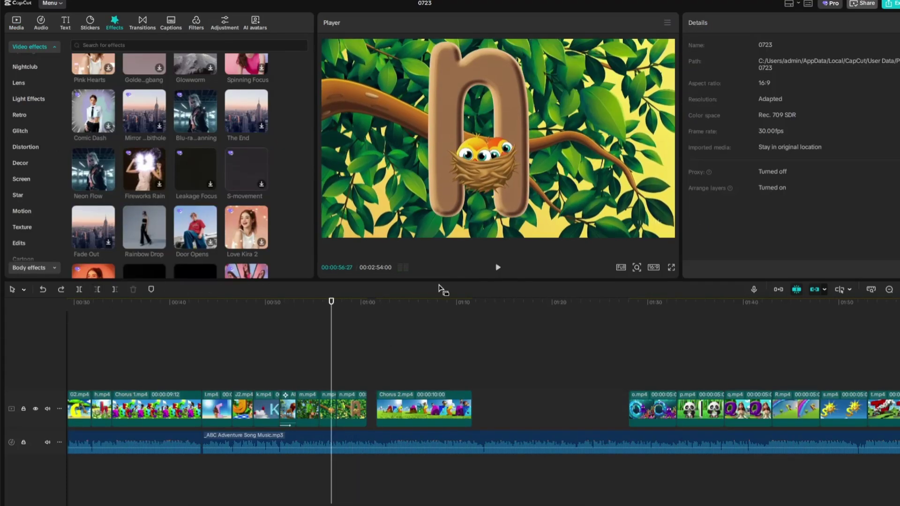
{"action": "left_click", "coordinate": [351, 410]}
{"action": "key", "text": "Delete"}
{"action": "left_click_drag", "start_coordinate": [330, 410], "coordinate": [330, 411]}
Move o.mp4 in after n.mp4 and play the edit to check the order
{"action": "left_click", "coordinate": [311, 371]}
{"action": "left_click_drag", "start_coordinate": [651, 410], "coordinate": [368, 409]}
{"action": "left_click", "coordinate": [498, 267]}
{"action": "left_click", "coordinate": [498, 267]}
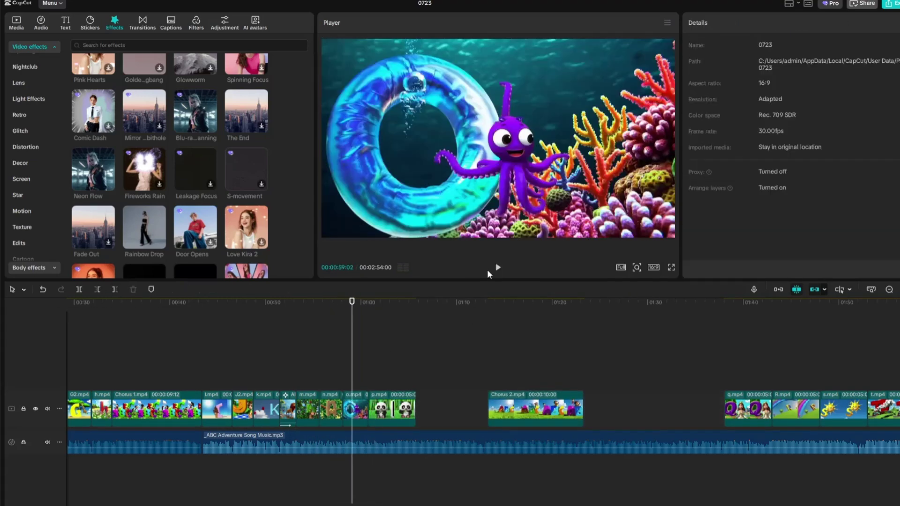
{"action": "left_click", "coordinate": [499, 267]}
Put Chorus 2.mp4 beside p.mp4 and reposition Chorus 1 and Chorus 3 toward the end
{"action": "left_click_drag", "start_coordinate": [499, 411], "coordinate": [401, 418]}
{"action": "left_click", "coordinate": [498, 268]}
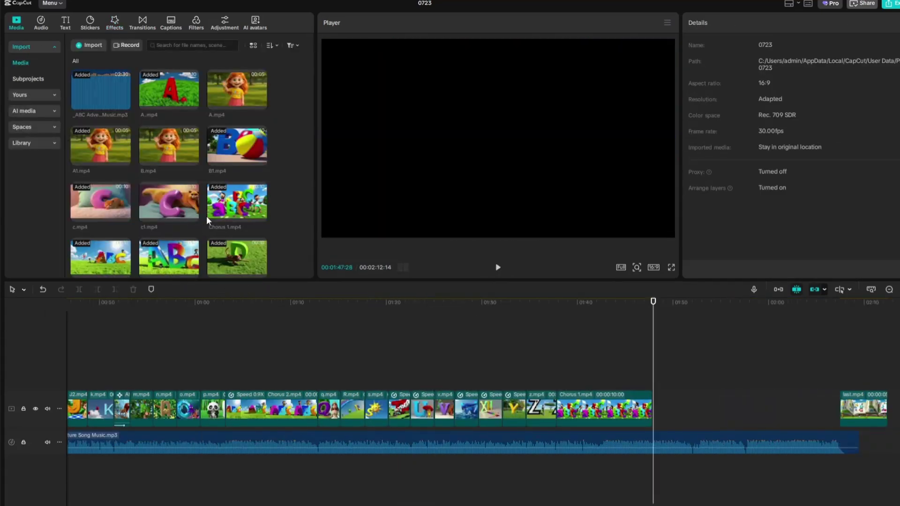
{"action": "left_click_drag", "start_coordinate": [207, 220], "coordinate": [694, 373]}
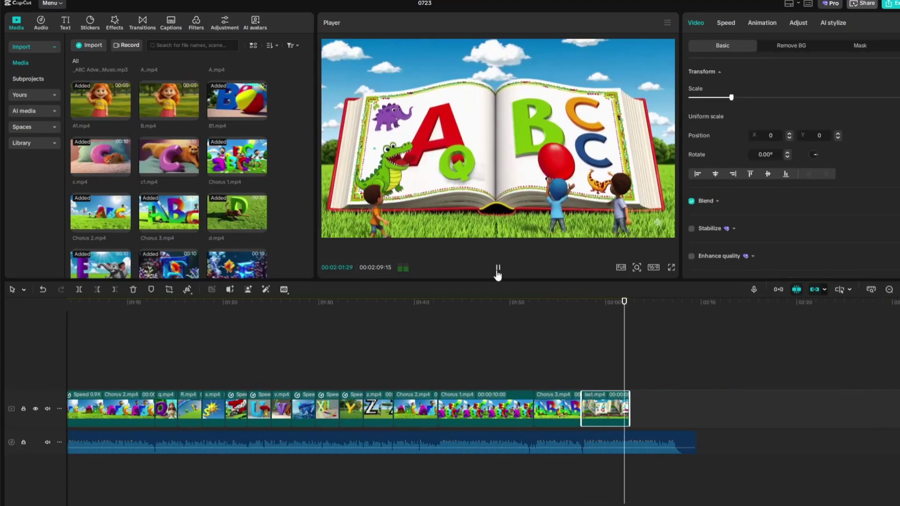
{"action": "left_click_drag", "start_coordinate": [558, 408], "coordinate": [591, 410]}
{"action": "left_click", "coordinate": [726, 22]}
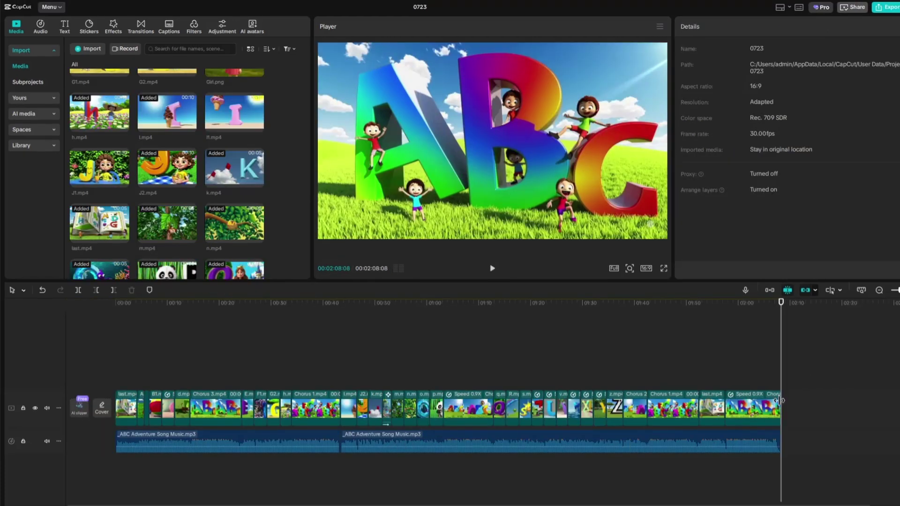
Marquee-select every video and audio clip and shift the whole edit to the right
{"action": "left_click_drag", "start_coordinate": [843, 465], "coordinate": [134, 402]}
{"action": "left_click_drag", "start_coordinate": [212, 406], "coordinate": [262, 406]}
{"action": "scroll", "coordinate": [167, 188], "scroll_direction": "down", "scroll_amount": 5}
Place t.mp4 from the media library at the very start of the main track
{"action": "left_click", "coordinate": [237, 115]}
{"action": "left_click_drag", "start_coordinate": [237, 115], "coordinate": [190, 329]}
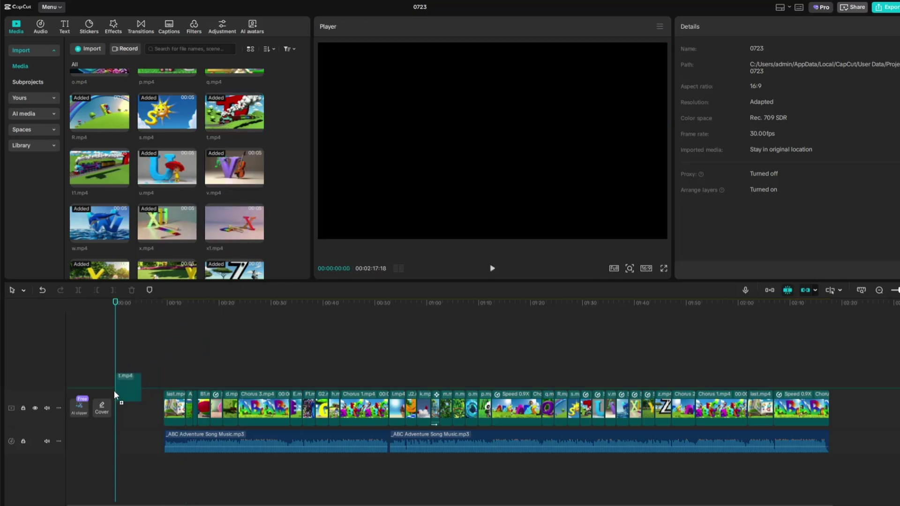
{"action": "left_click_drag", "start_coordinate": [111, 404], "coordinate": [125, 406]}
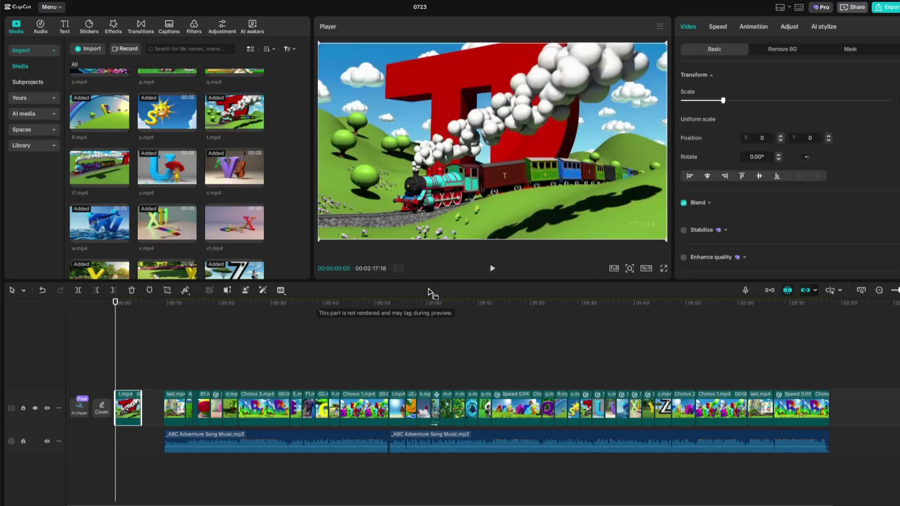
{"action": "left_click", "coordinate": [64, 28]}
Add a text clip over the opening clip reading 'A B C Song'
{"action": "left_click_drag", "start_coordinate": [87, 60], "coordinate": [104, 343]}
{"action": "left_click_drag", "start_coordinate": [117, 384], "coordinate": [122, 381]}
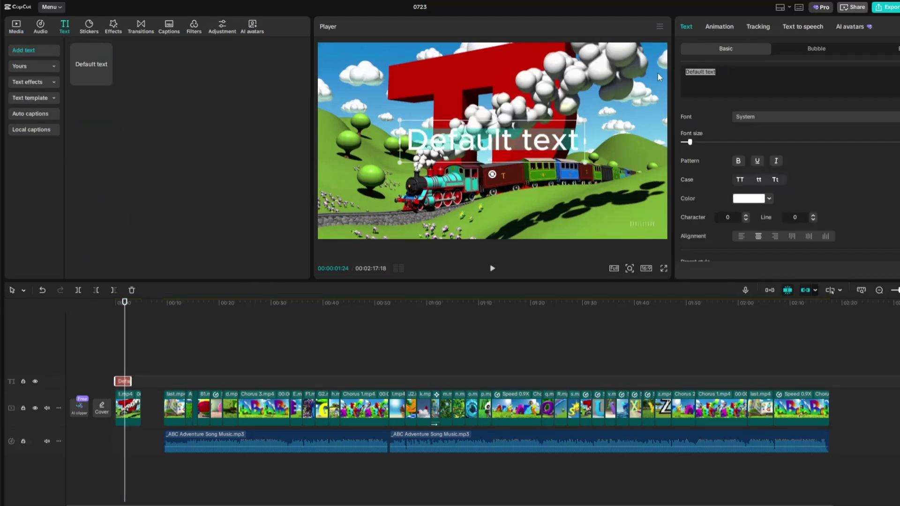
{"action": "key", "text": "BackSpace"}
{"action": "type", "text": "A"}
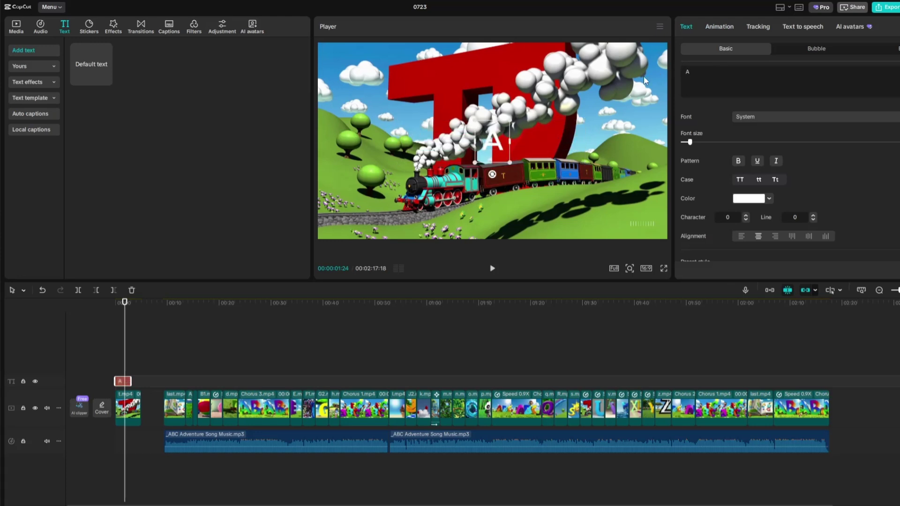
{"action": "type", "text": " B C Song"}
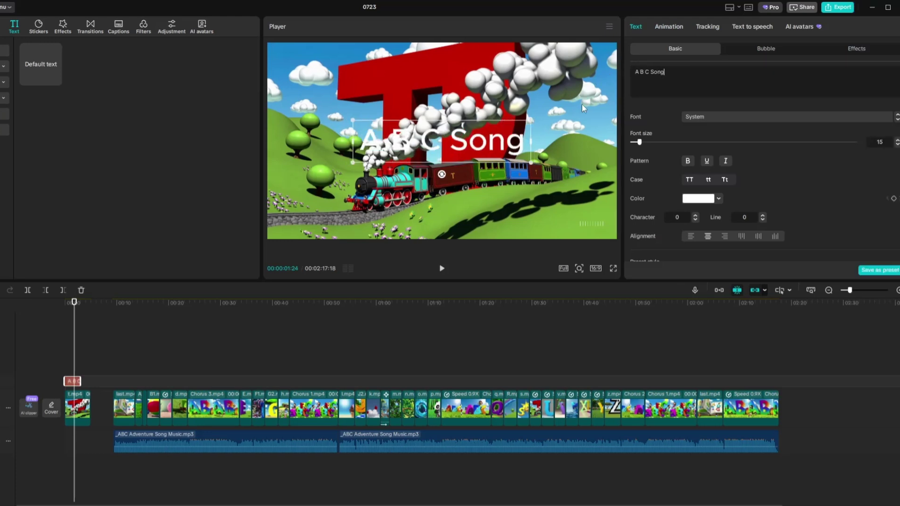
Apply the red-outlined bubble text effect preset to the title
{"action": "left_click", "coordinate": [851, 50]}
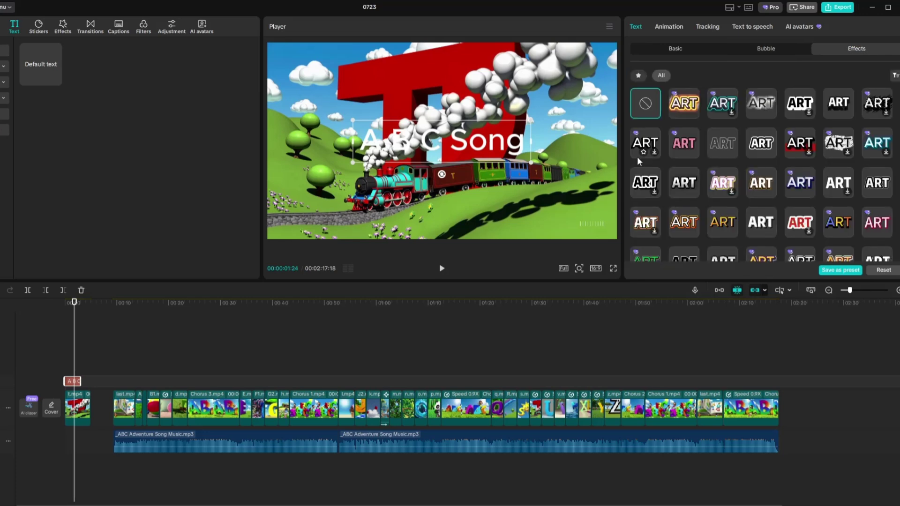
{"action": "scroll", "coordinate": [645, 140], "scroll_direction": "down", "scroll_amount": 8}
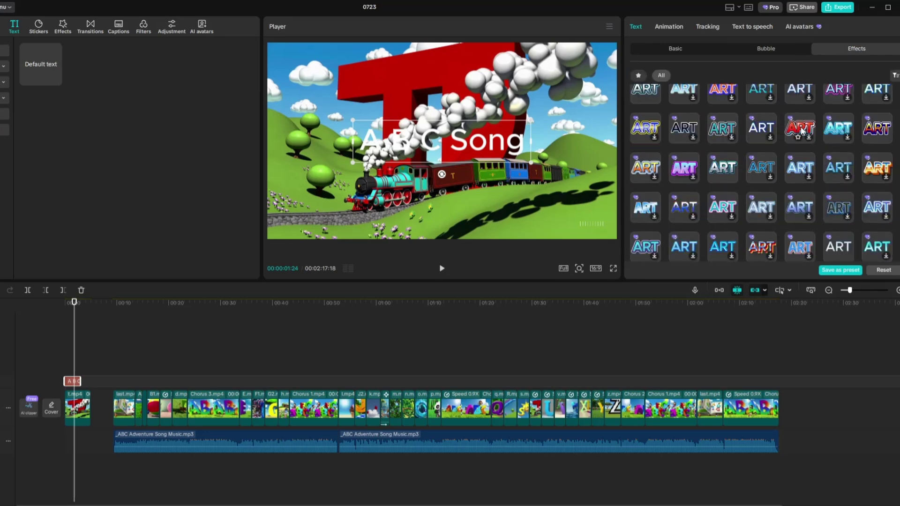
{"action": "left_click", "coordinate": [802, 131]}
{"action": "scroll", "coordinate": [763, 218], "scroll_direction": "down", "scroll_amount": 5}
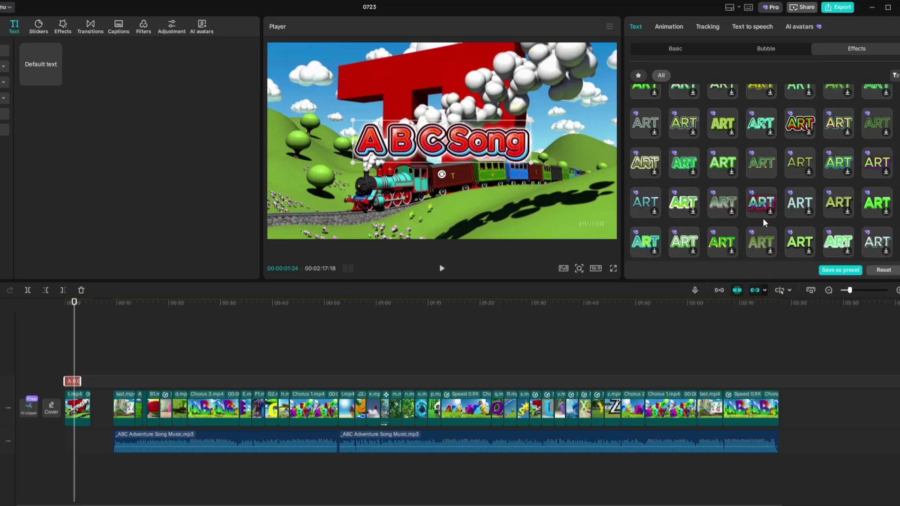
{"action": "left_click", "coordinate": [669, 24]}
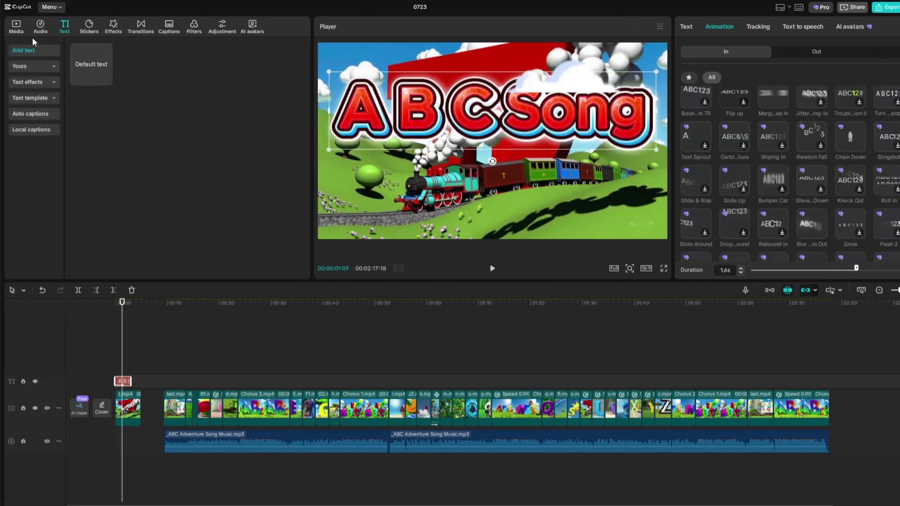
Search the sound effects library for 'kids intro'
{"action": "left_click", "coordinate": [40, 27]}
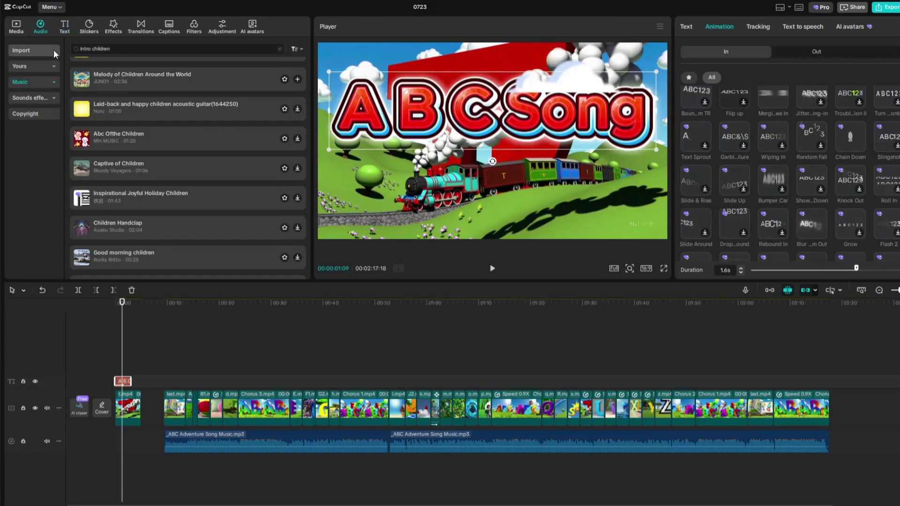
{"action": "left_click", "coordinate": [38, 82]}
{"action": "left_click", "coordinate": [35, 100]}
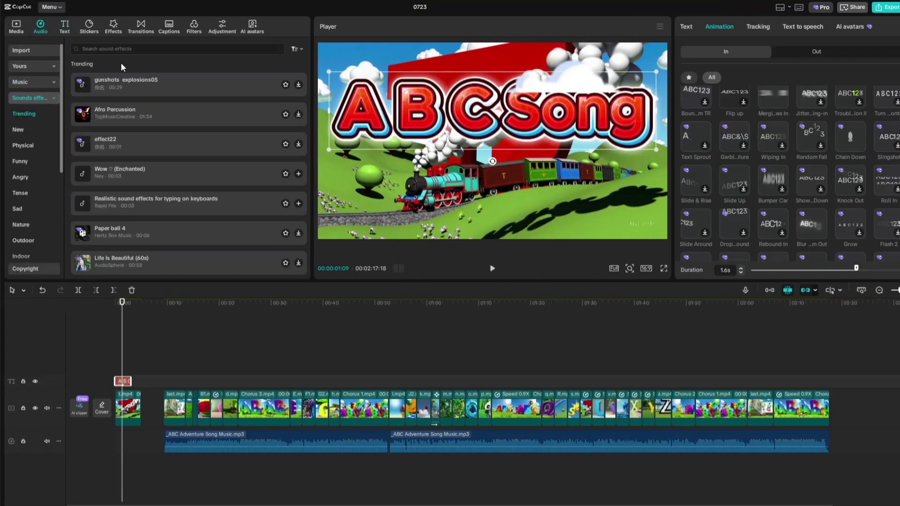
{"action": "left_click", "coordinate": [120, 49]}
{"action": "type", "text": "kids intro"}
{"action": "key", "text": "Return"}
Add the Comical Kids Room Jingle under the intro and play back the title
{"action": "left_click", "coordinate": [102, 72]}
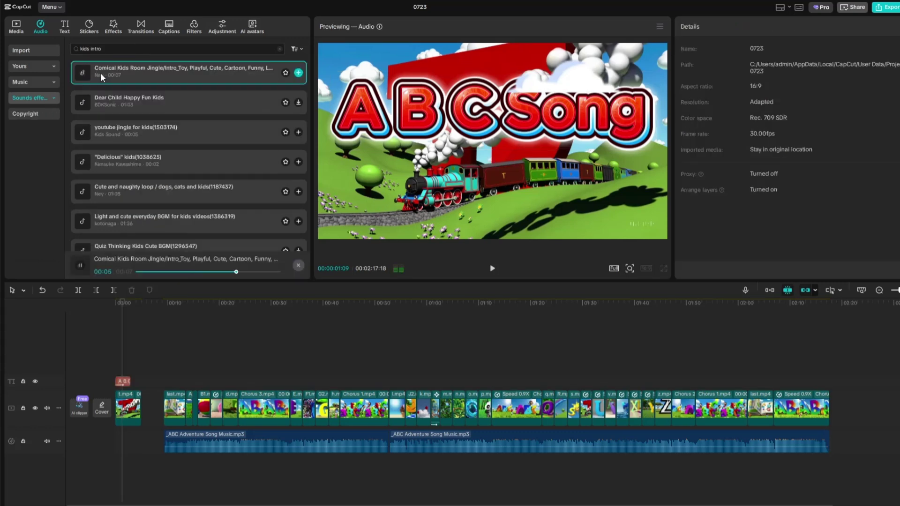
{"action": "left_click_drag", "start_coordinate": [100, 72], "coordinate": [117, 438]}
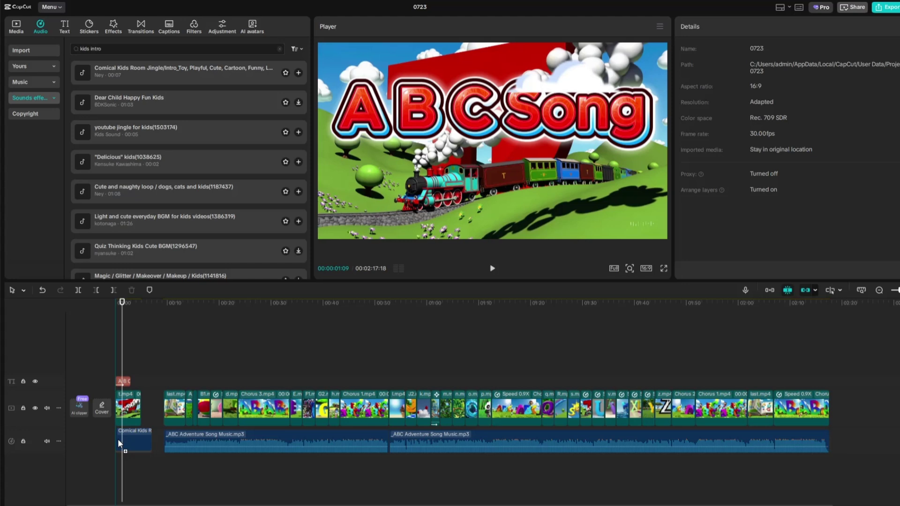
{"action": "left_click", "coordinate": [131, 380]}
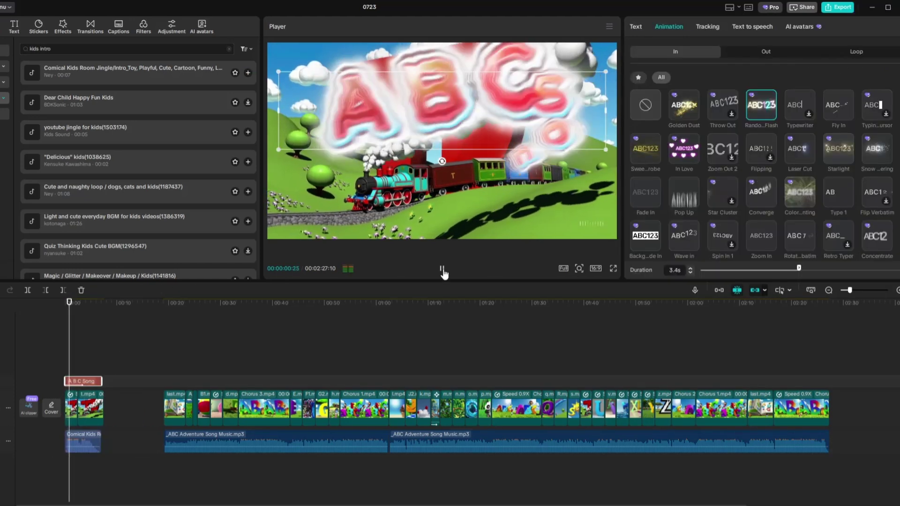
{"action": "left_click", "coordinate": [493, 270]}
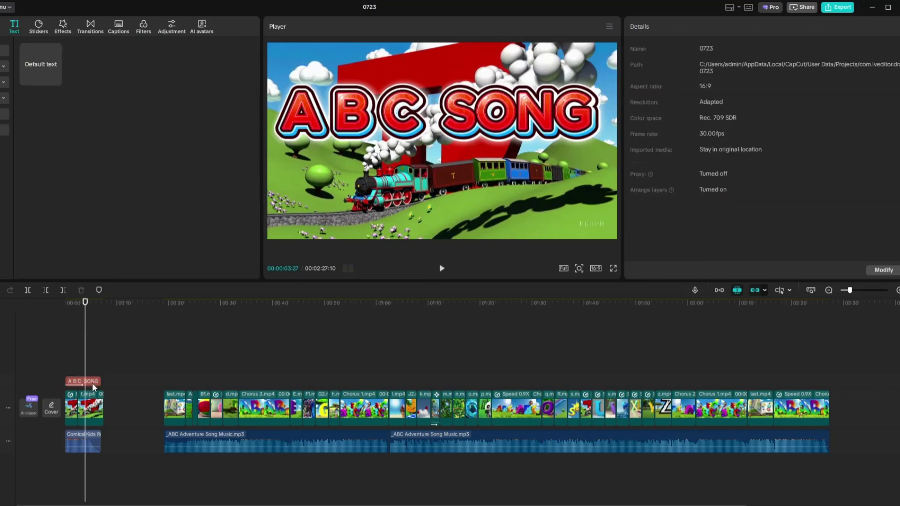
Generate an English Cute Boy text-to-speech voiceover of the title and replay the intro
{"action": "left_click", "coordinate": [92, 384]}
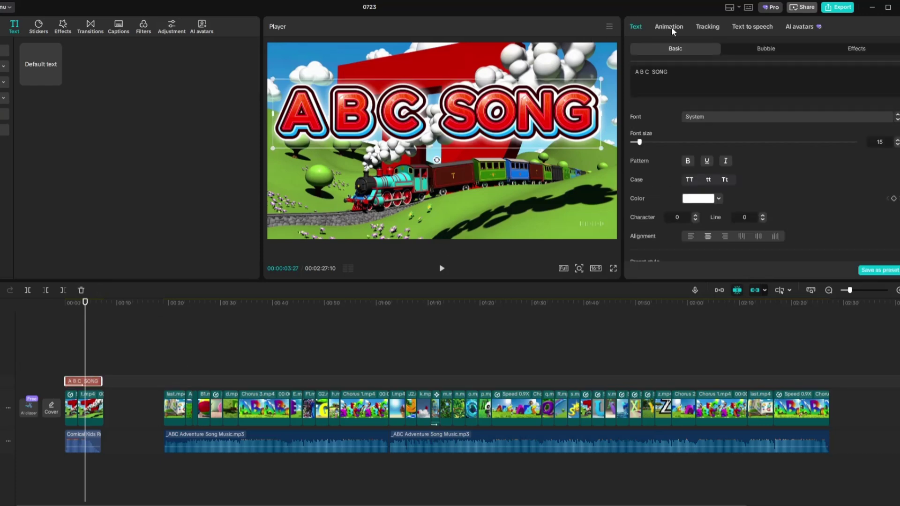
{"action": "left_click", "coordinate": [752, 27]}
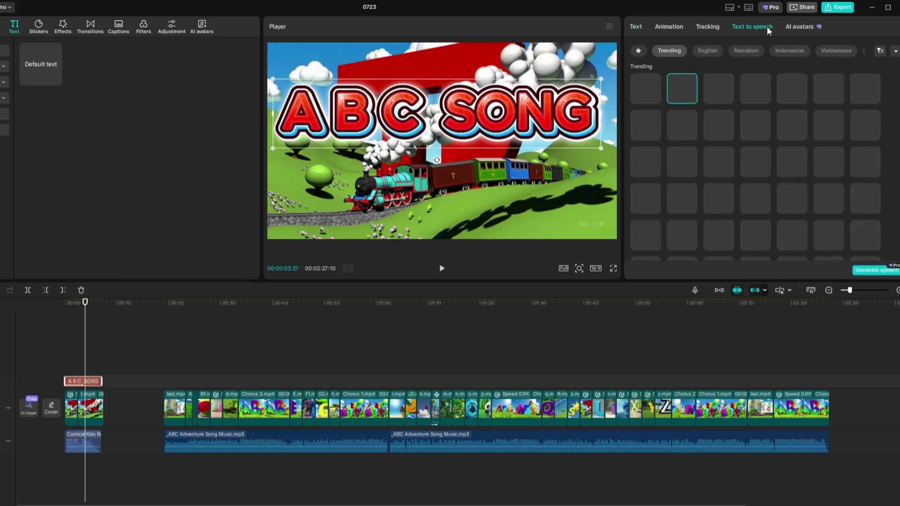
{"action": "left_click", "coordinate": [708, 51]}
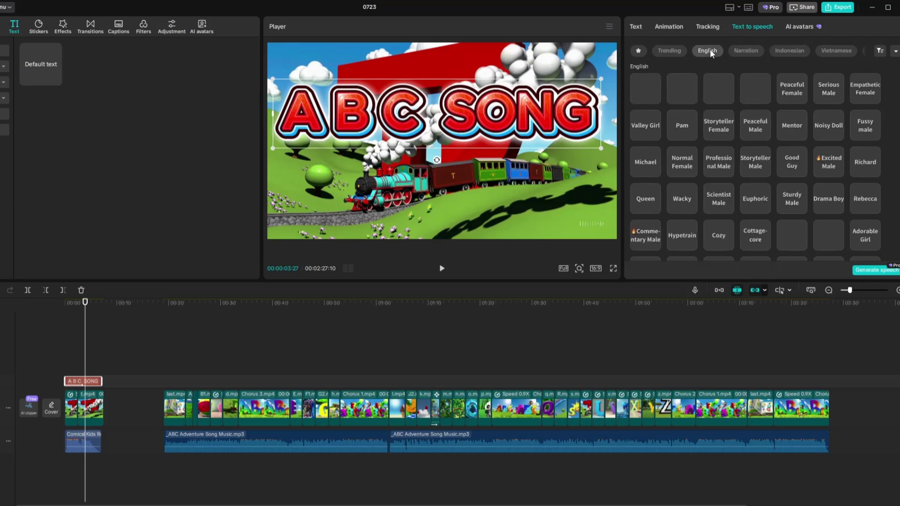
{"action": "left_click", "coordinate": [877, 271]}
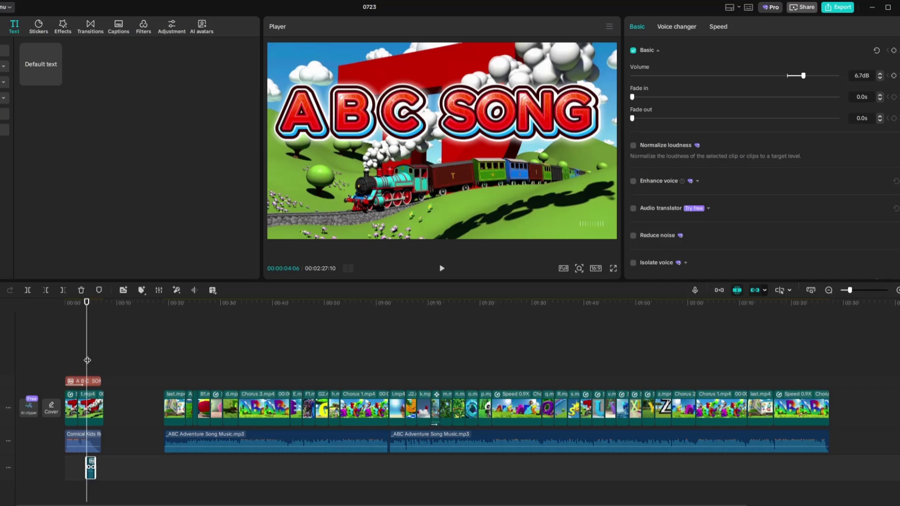
{"action": "key", "text": "Home"}
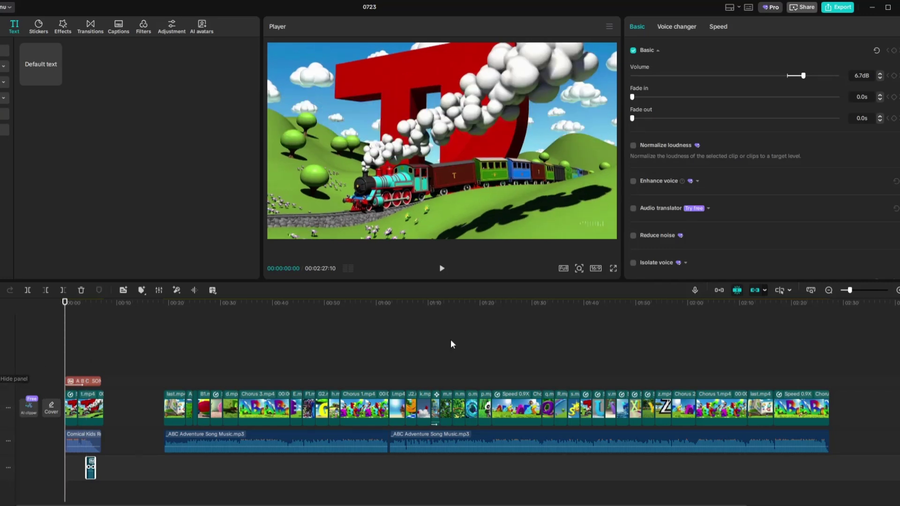
{"action": "left_click", "coordinate": [441, 270]}
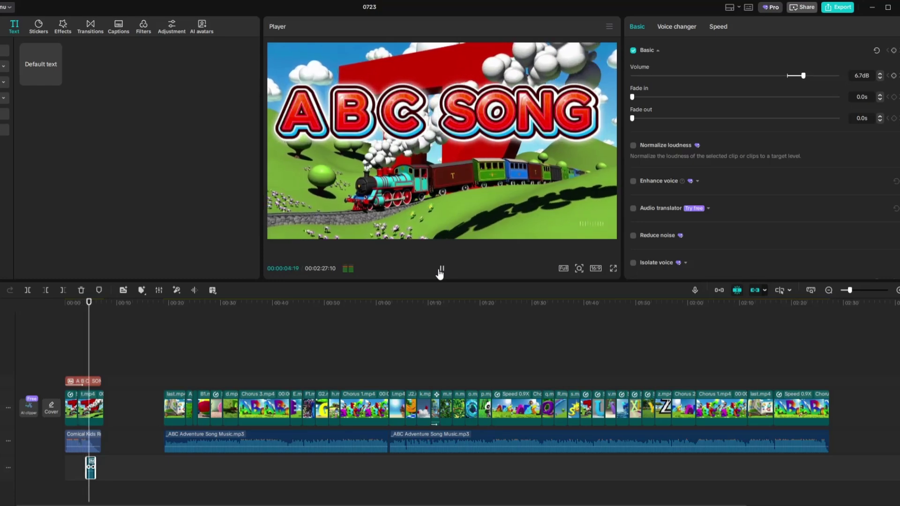
Group all main-track clips into a combo, butt it against the intro, and go to 00:07
{"action": "left_click", "coordinate": [441, 271]}
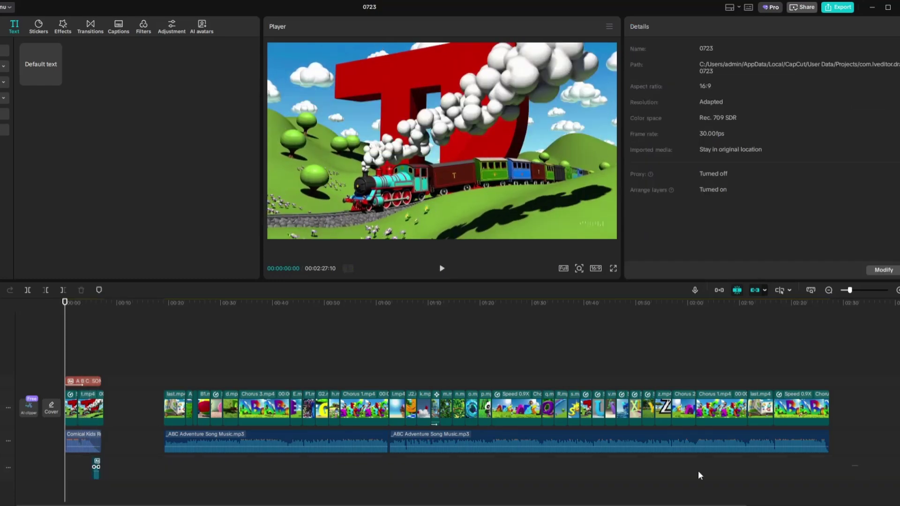
{"action": "left_click_drag", "start_coordinate": [858, 464], "coordinate": [150, 394]}
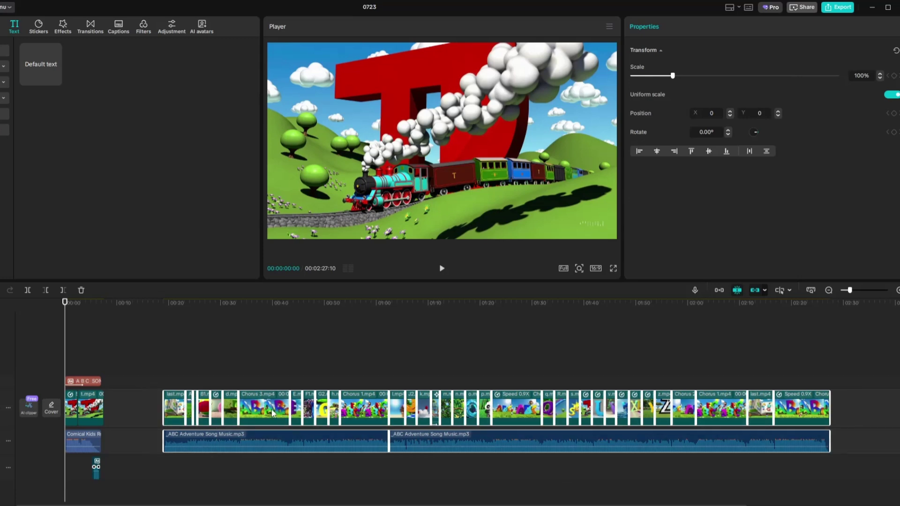
{"action": "right_click", "coordinate": [272, 411]}
{"action": "left_click", "coordinate": [299, 430]}
{"action": "left_click_drag", "start_coordinate": [266, 408], "coordinate": [210, 419]}
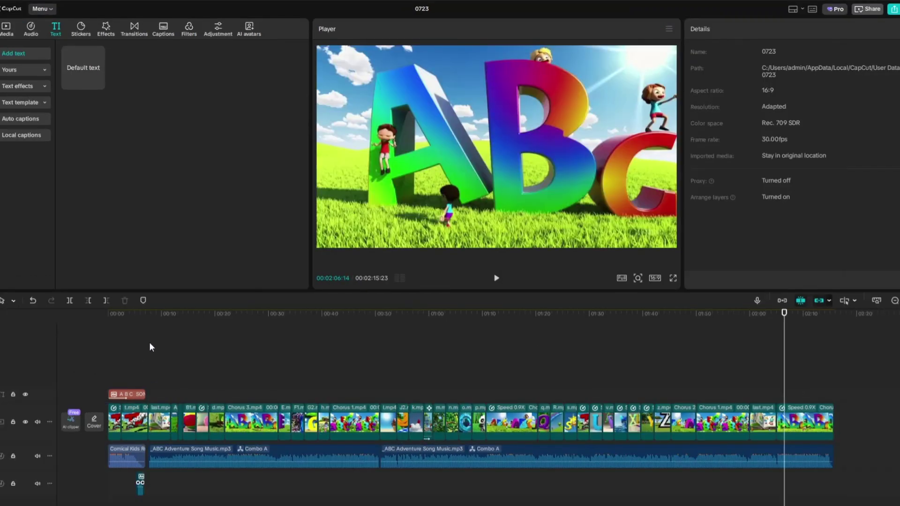
{"action": "left_click", "coordinate": [148, 349]}
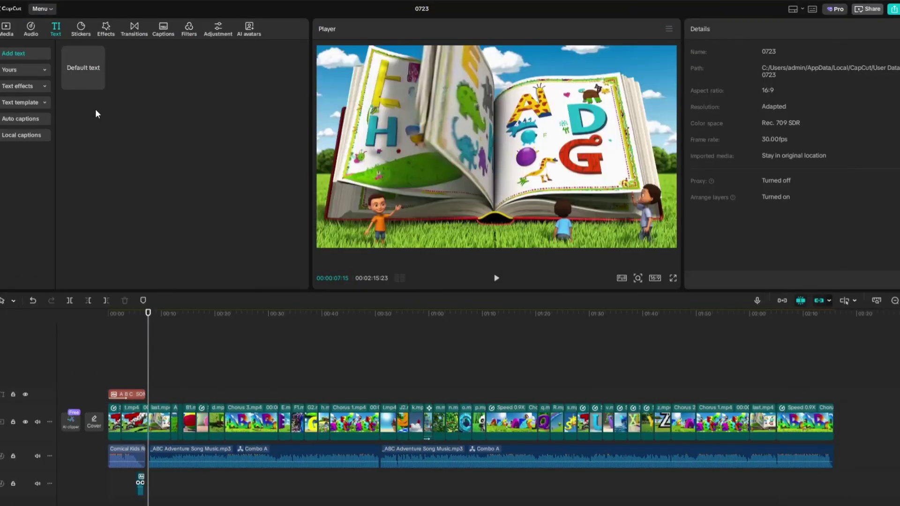
Add a text clip at the playhead and paste the lyric 'A is for Apple, juicy and sweet,' from ChatGPT into it
{"action": "left_click_drag", "start_coordinate": [97, 83], "coordinate": [154, 401]}
{"action": "left_click", "coordinate": [497, 282]}
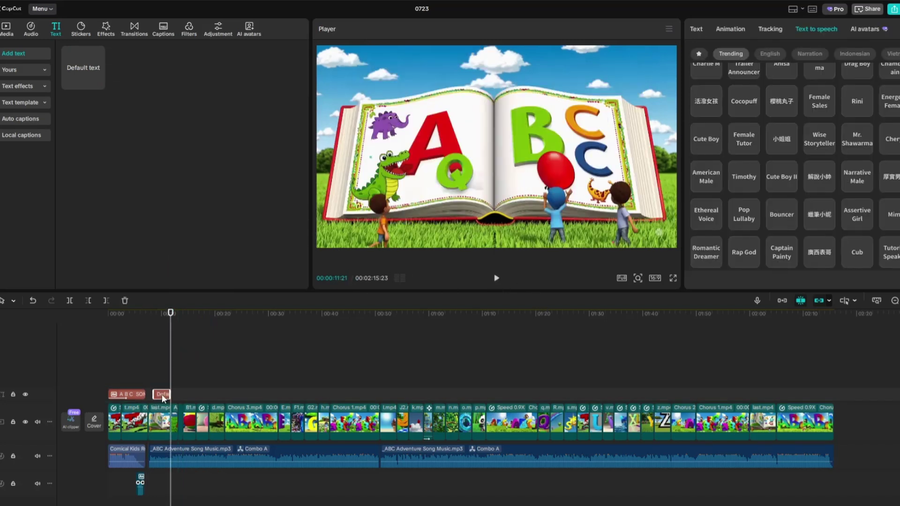
{"action": "key", "text": "alt+Tab"}
{"action": "left_click_drag", "start_coordinate": [236, 209], "coordinate": [352, 211]}
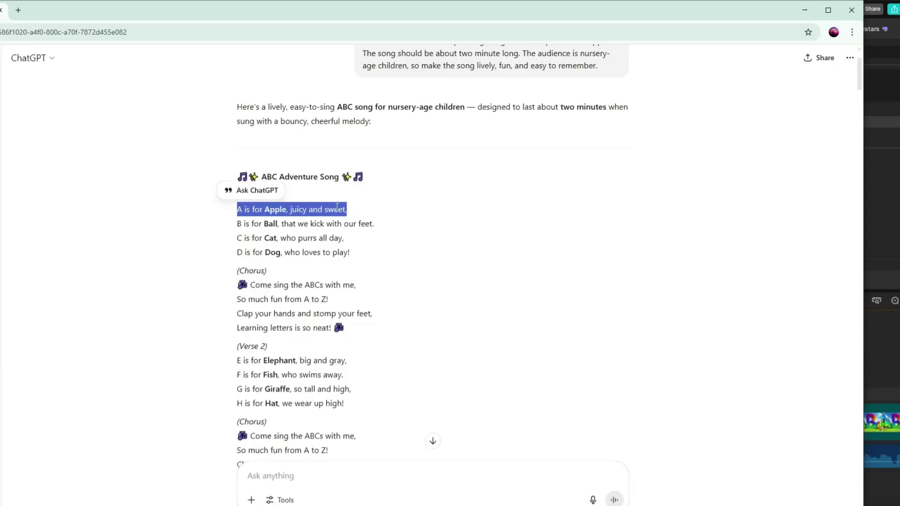
{"action": "right_click", "coordinate": [352, 211]}
{"action": "left_click", "coordinate": [356, 221]}
{"action": "key", "text": "alt+Tab"}
{"action": "key", "text": "ctrl+v"}
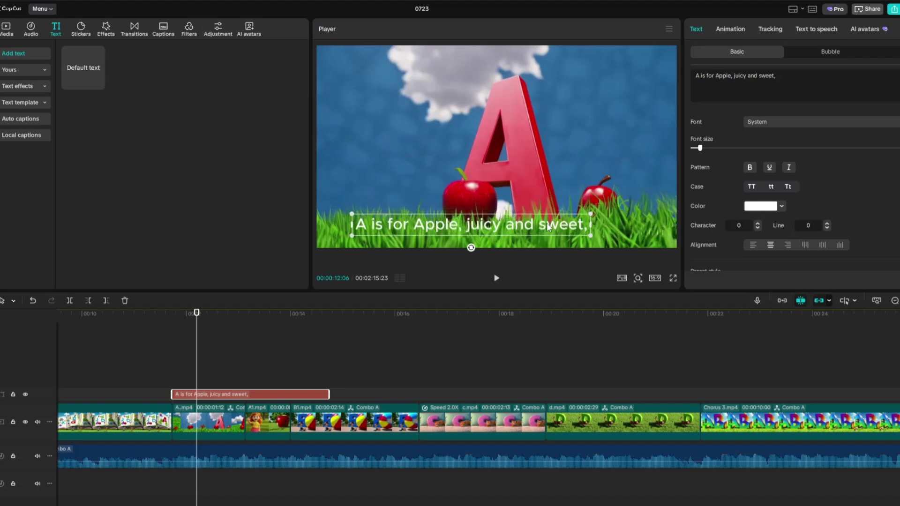
Give the Apple caption a multicoloured text preset and a Wave In entrance, then preview it
{"action": "left_click", "coordinate": [889, 52]}
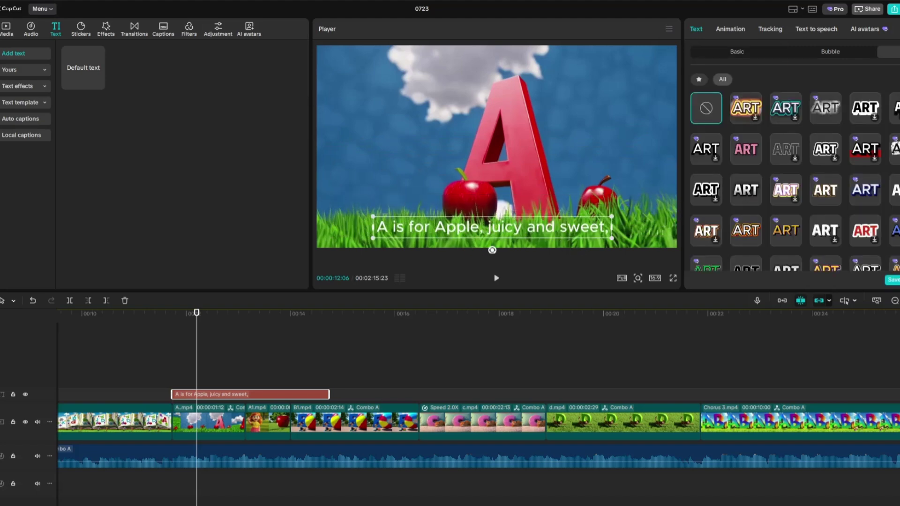
{"action": "scroll", "coordinate": [814, 239], "scroll_direction": "down", "scroll_amount": 2}
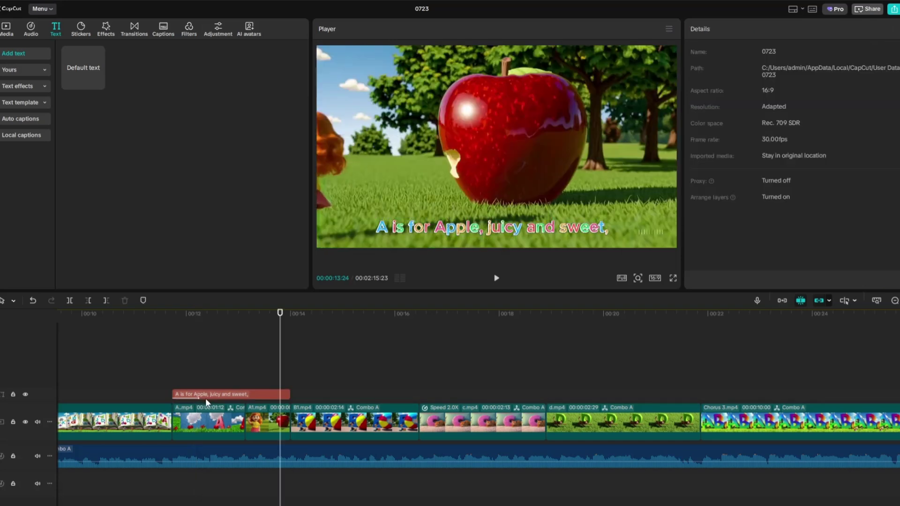
{"action": "left_click", "coordinate": [221, 396]}
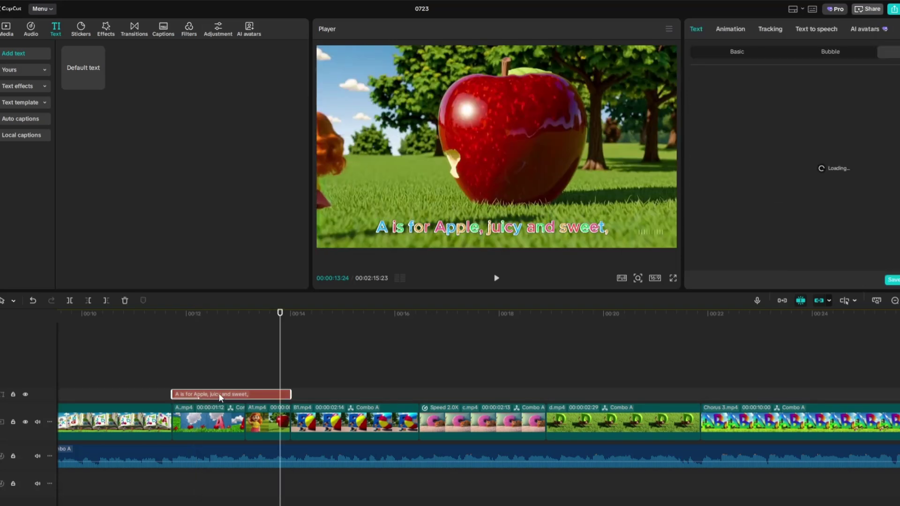
{"action": "left_click", "coordinate": [731, 28]}
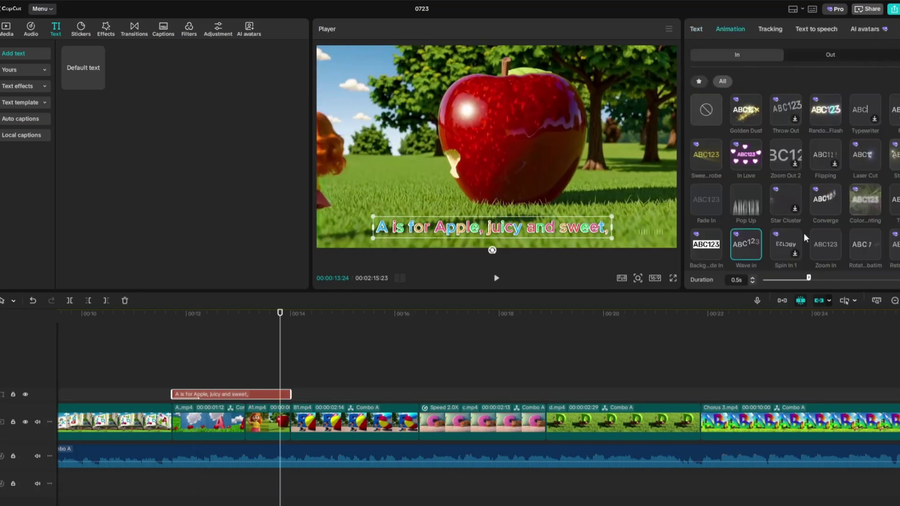
{"action": "left_click", "coordinate": [168, 369]}
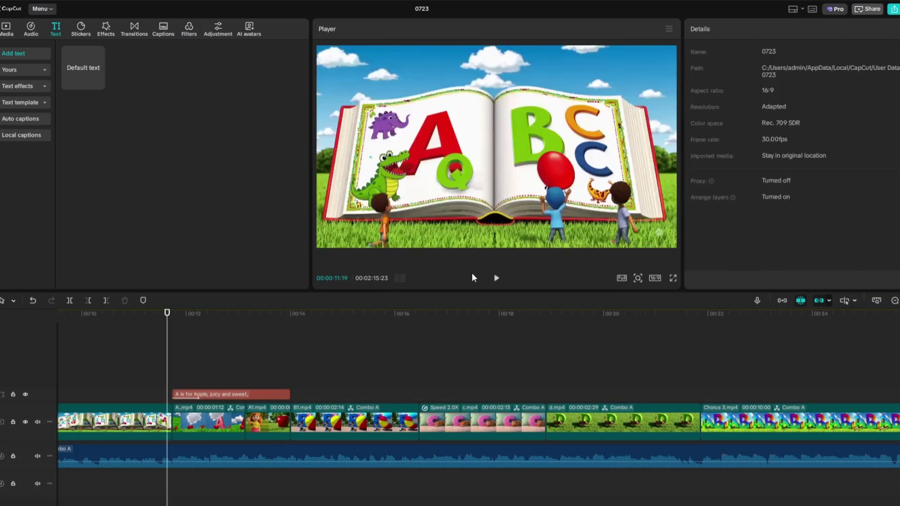
{"action": "left_click", "coordinate": [498, 281]}
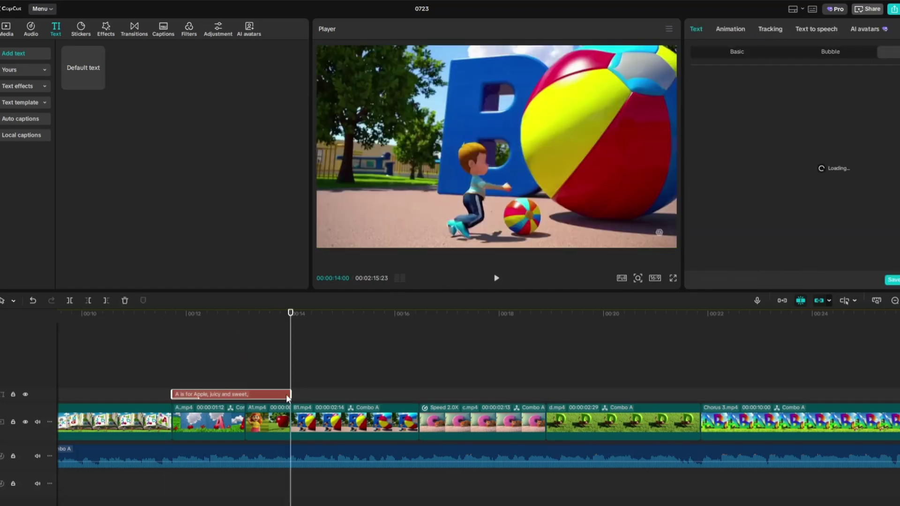
Duplicate the styled Apple caption, replace its text with the Ball lyric line, and preview it
{"action": "right_click", "coordinate": [291, 313]}
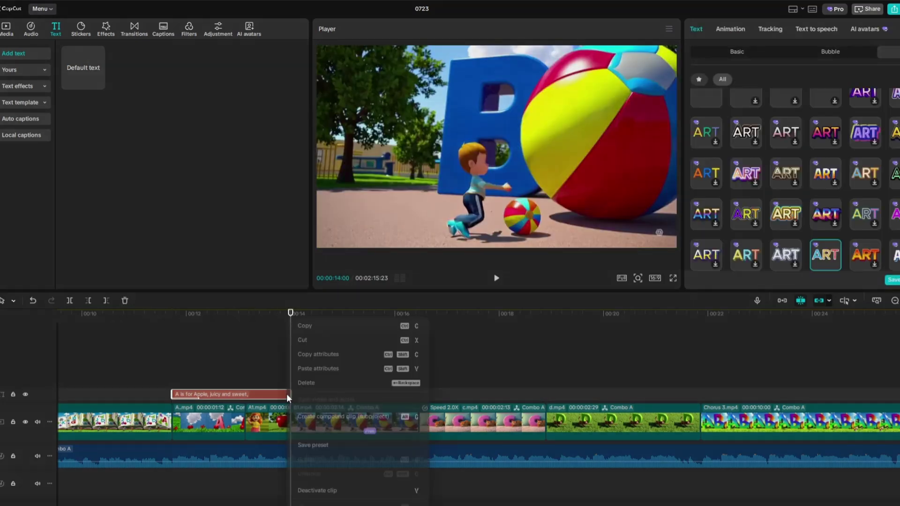
{"action": "left_click", "coordinate": [316, 326]}
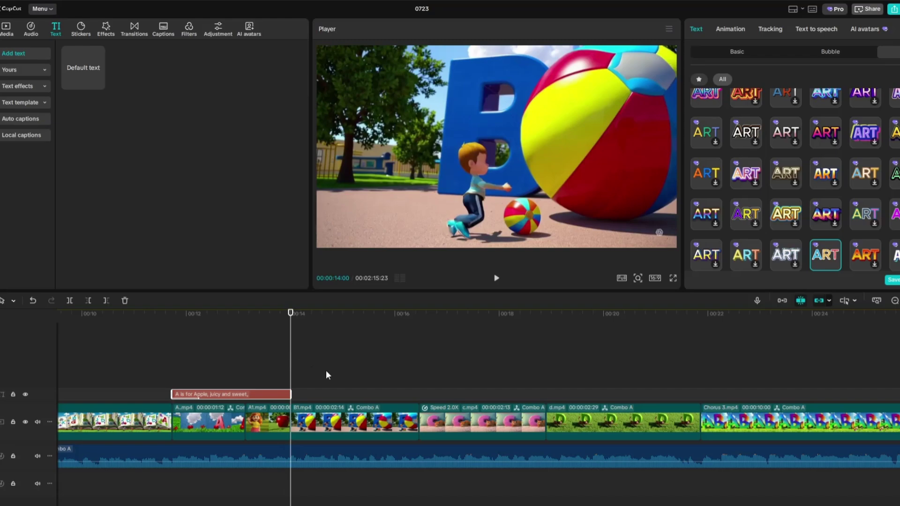
{"action": "key", "text": "ctrl+v"}
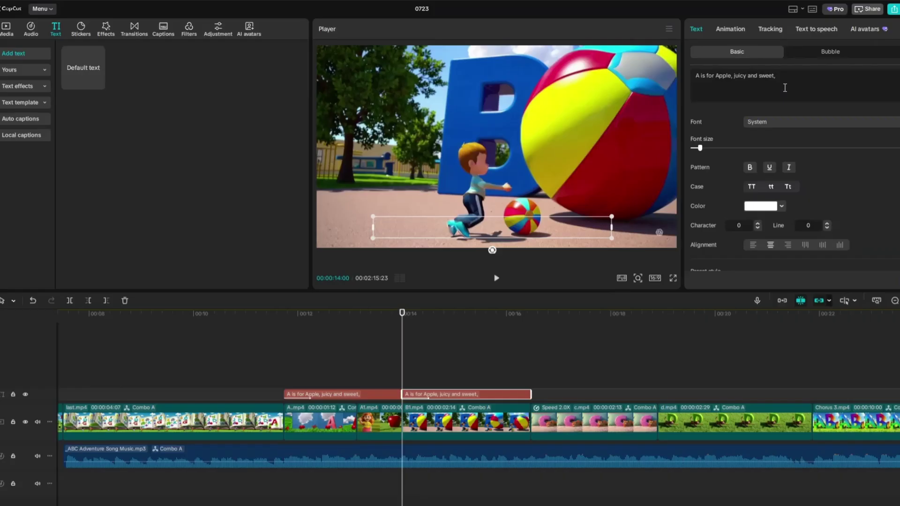
{"action": "left_click_drag", "start_coordinate": [785, 88], "coordinate": [668, 76]}
{"action": "key", "text": "ctrl+v"}
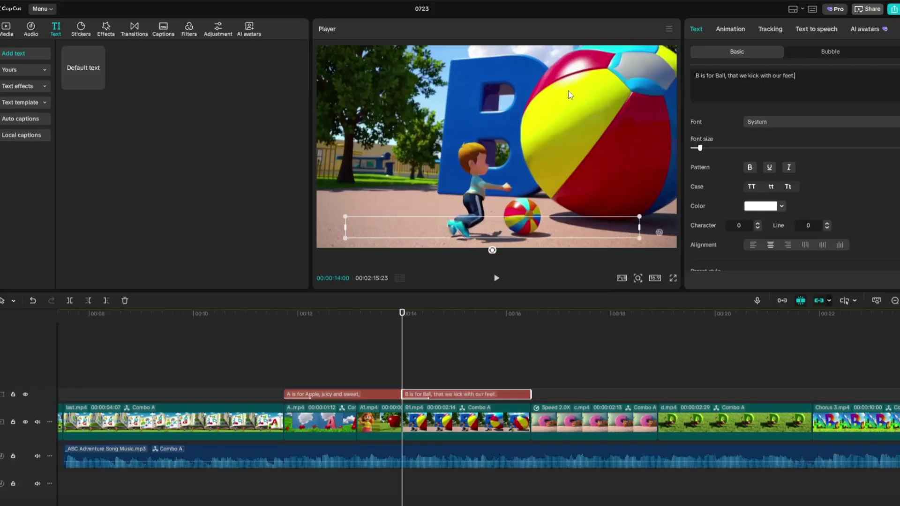
{"action": "left_click", "coordinate": [498, 281]}
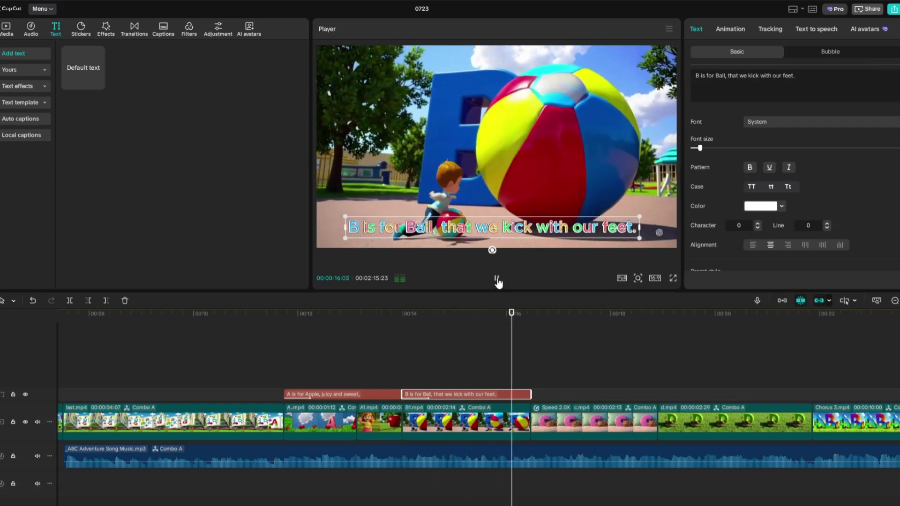
Copy the Cat lyric line from ChatGPT into a new styled caption
{"action": "key", "text": "alt+Tab"}
{"action": "left_click_drag", "start_coordinate": [237, 238], "coordinate": [354, 239]}
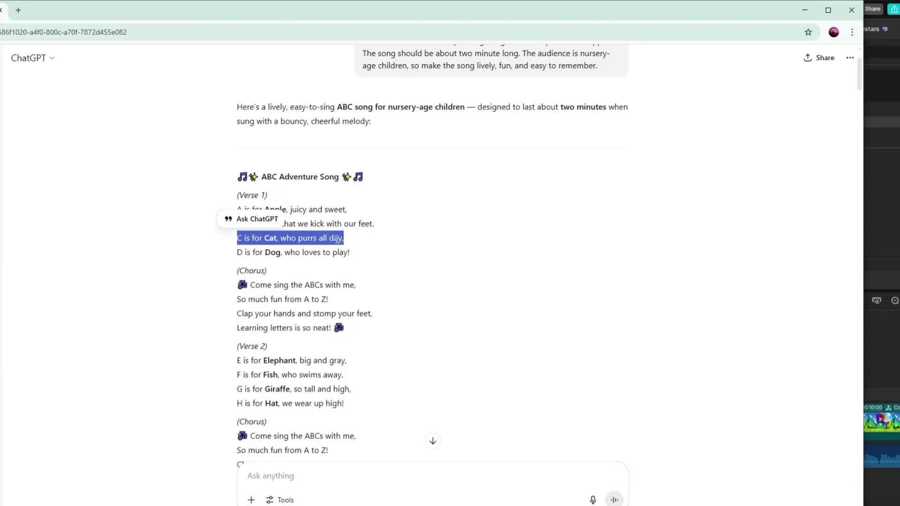
{"action": "right_click", "coordinate": [337, 240]}
{"action": "left_click", "coordinate": [355, 254]}
{"action": "key", "text": "alt+Tab"}
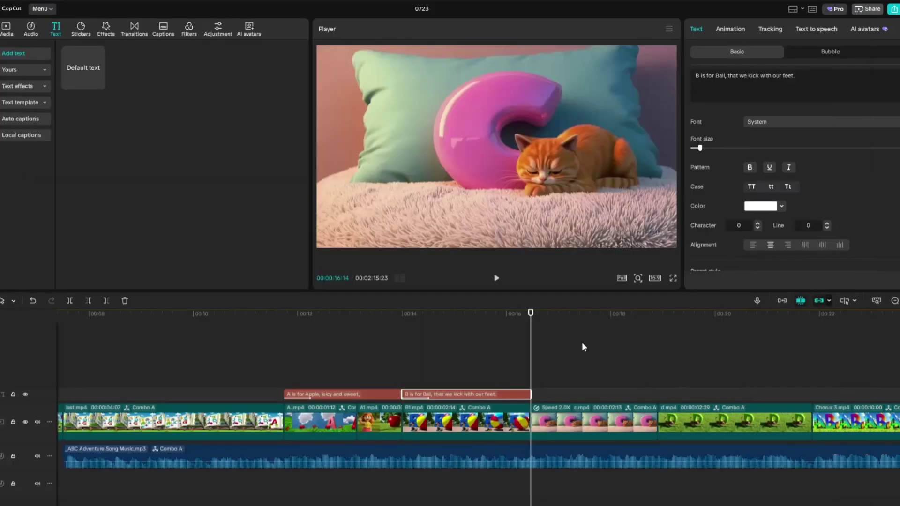
{"action": "key", "text": "ctrl+v"}
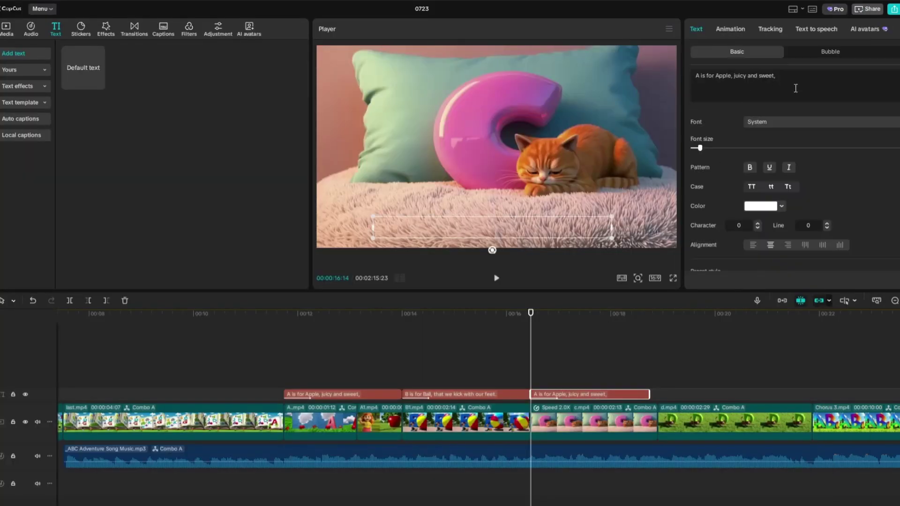
{"action": "left_click_drag", "start_coordinate": [794, 88], "coordinate": [662, 78]}
{"action": "key", "text": "ctrl+v"}
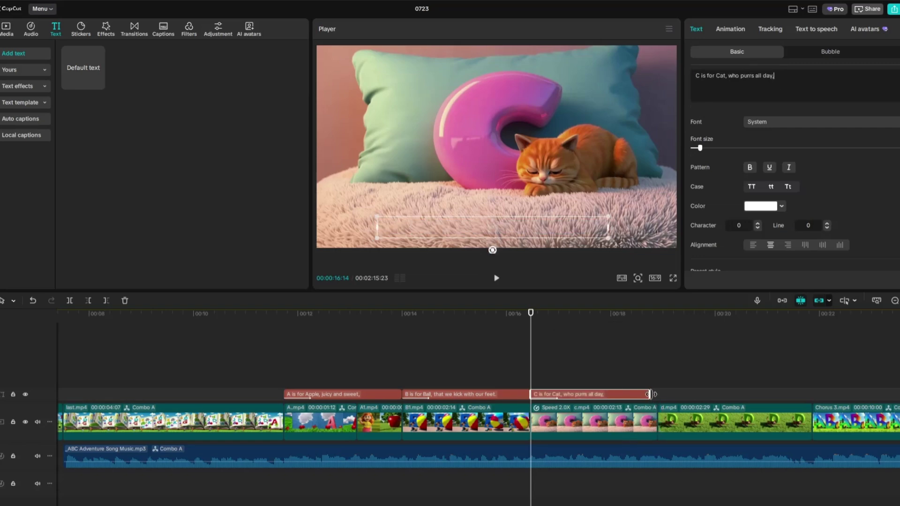
Add a styled Dog lyric caption, lengthened to cover the Dog scene
{"action": "key", "text": "alt+Tab"}
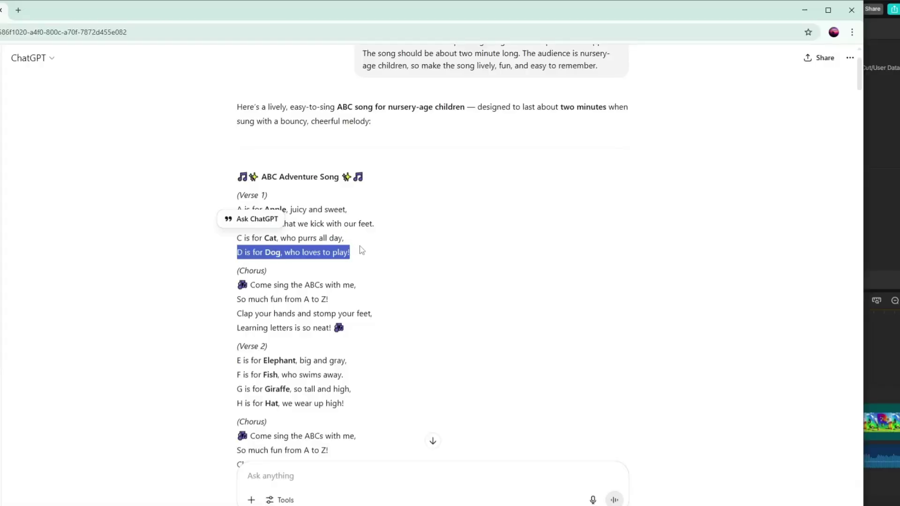
{"action": "right_click", "coordinate": [346, 252]}
{"action": "left_click", "coordinate": [365, 266]}
{"action": "key", "text": "alt+Tab"}
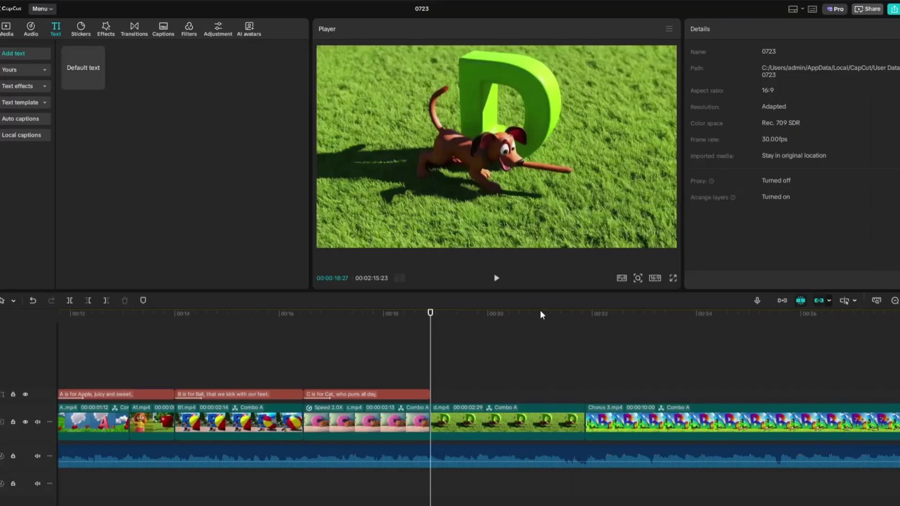
{"action": "key", "text": "ctrl+v"}
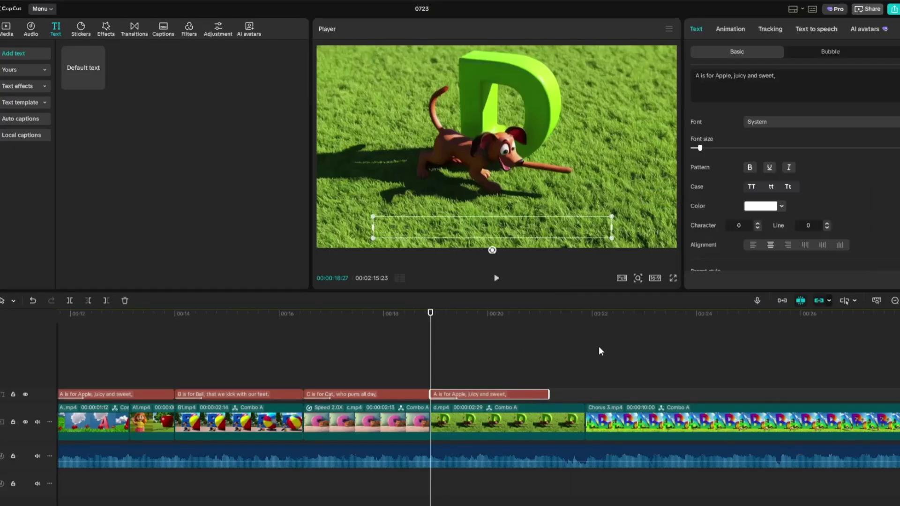
{"action": "left_click_drag", "start_coordinate": [548, 392], "coordinate": [585, 394]}
{"action": "left_click_drag", "start_coordinate": [786, 84], "coordinate": [666, 77]}
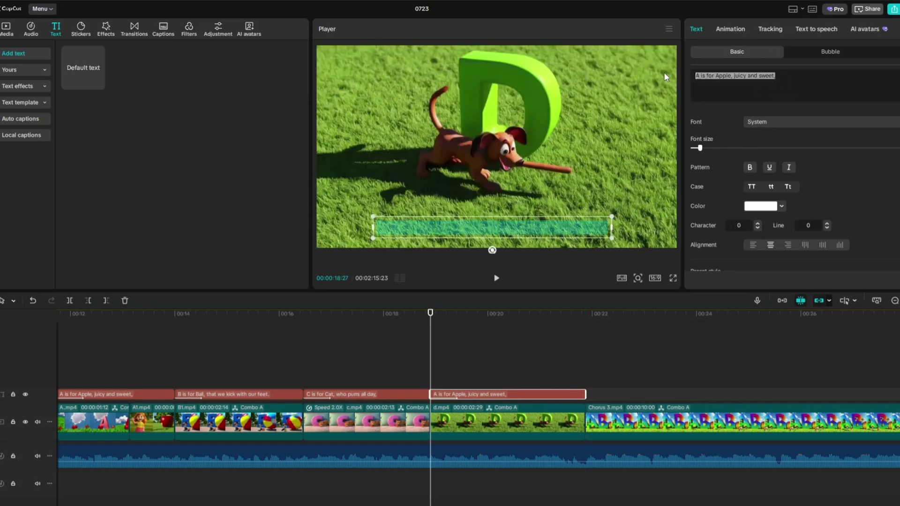
{"action": "key", "text": "BackSpace"}
{"action": "key", "text": "ctrl+v"}
{"action": "key", "text": "Down"}
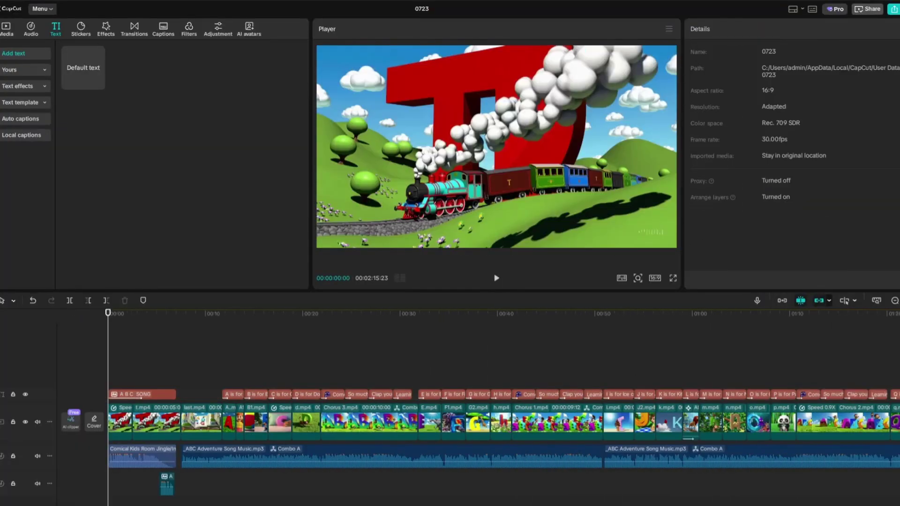
{"action": "key", "text": "ctrl+minus"}
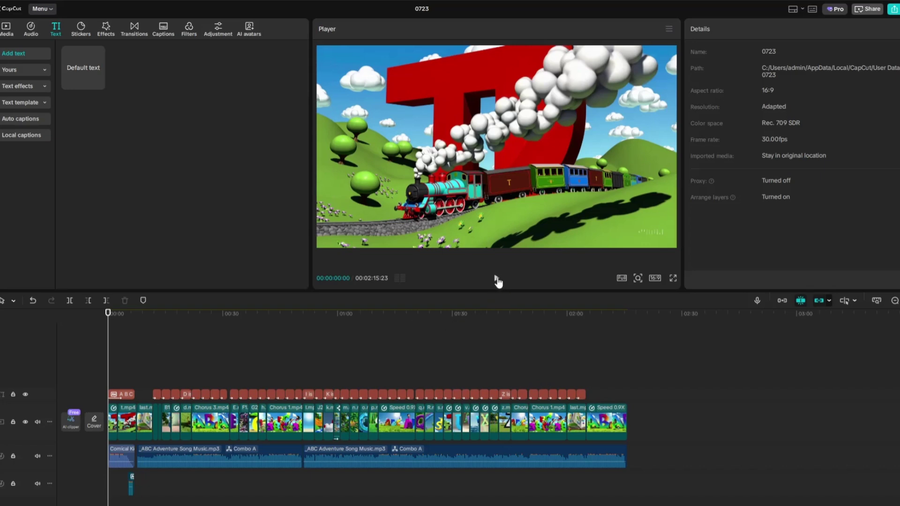
{"action": "left_click", "coordinate": [497, 279]}
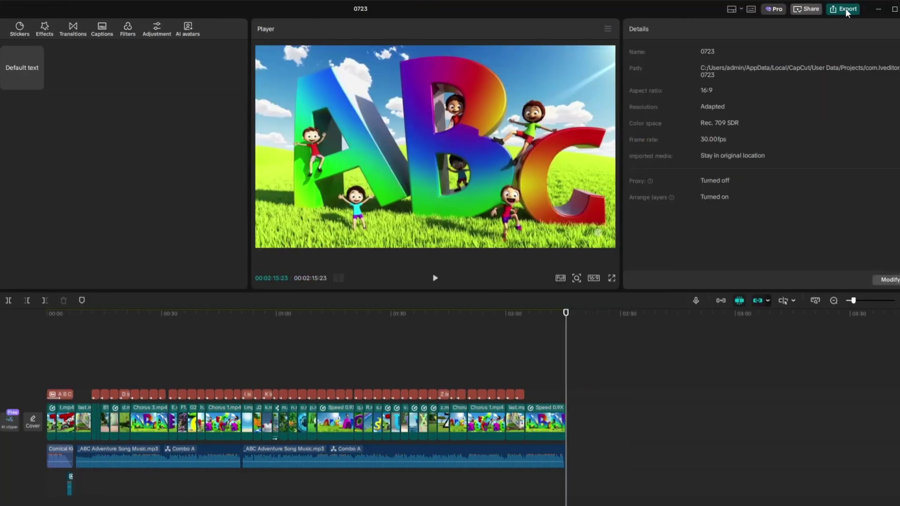
Rename the export to 'ABC Song Animals Rhyme', check the save folder, and export it as 1080P H.264 MP4
{"action": "key", "text": "ctrl+e"}
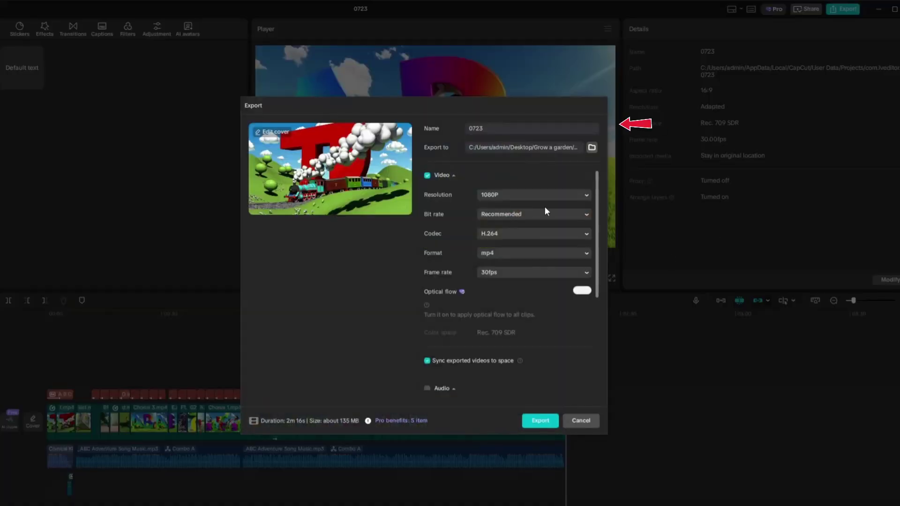
{"action": "left_click_drag", "start_coordinate": [505, 127], "coordinate": [460, 128]}
{"action": "type", "text": "ABC Song Animals Rhyme"}
{"action": "left_click", "coordinate": [592, 147]}
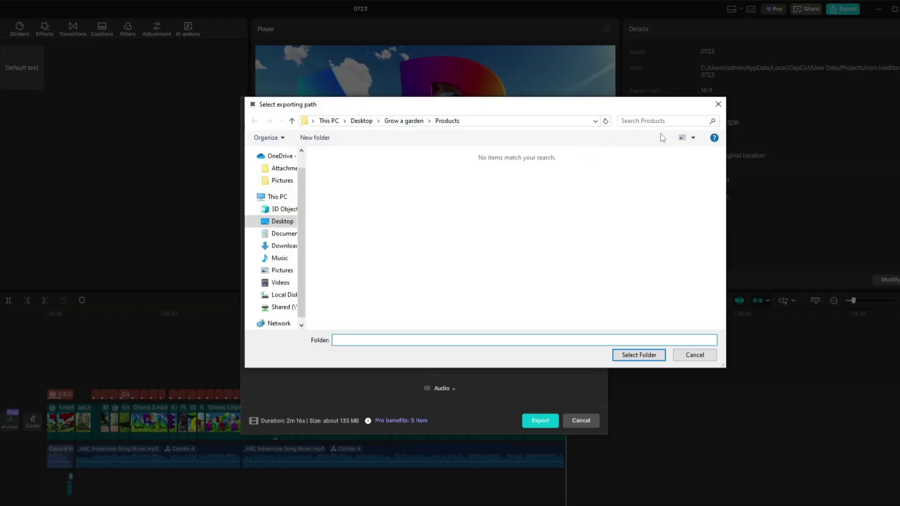
{"action": "left_click", "coordinate": [724, 105]}
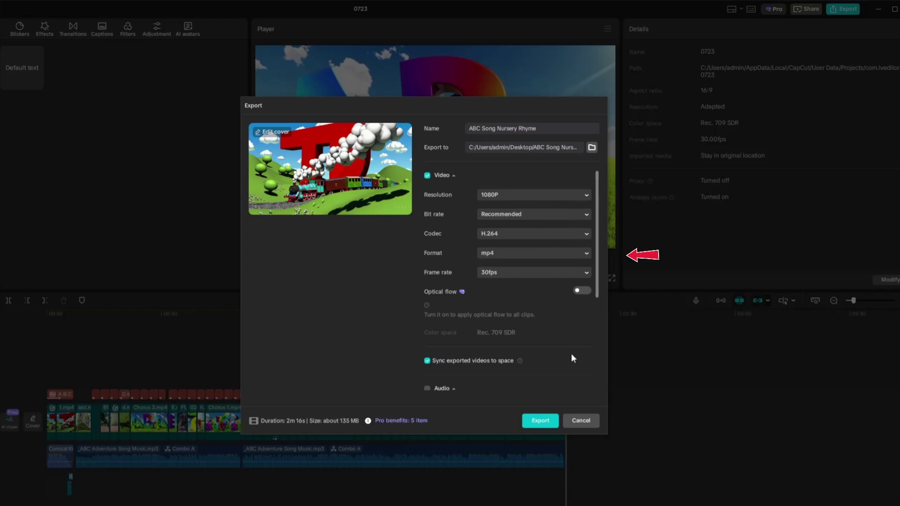
{"action": "left_click", "coordinate": [542, 421]}
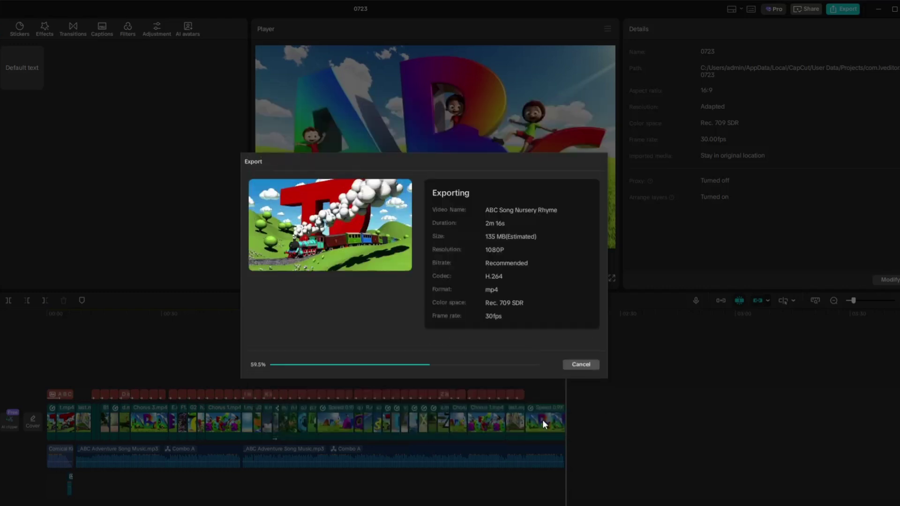